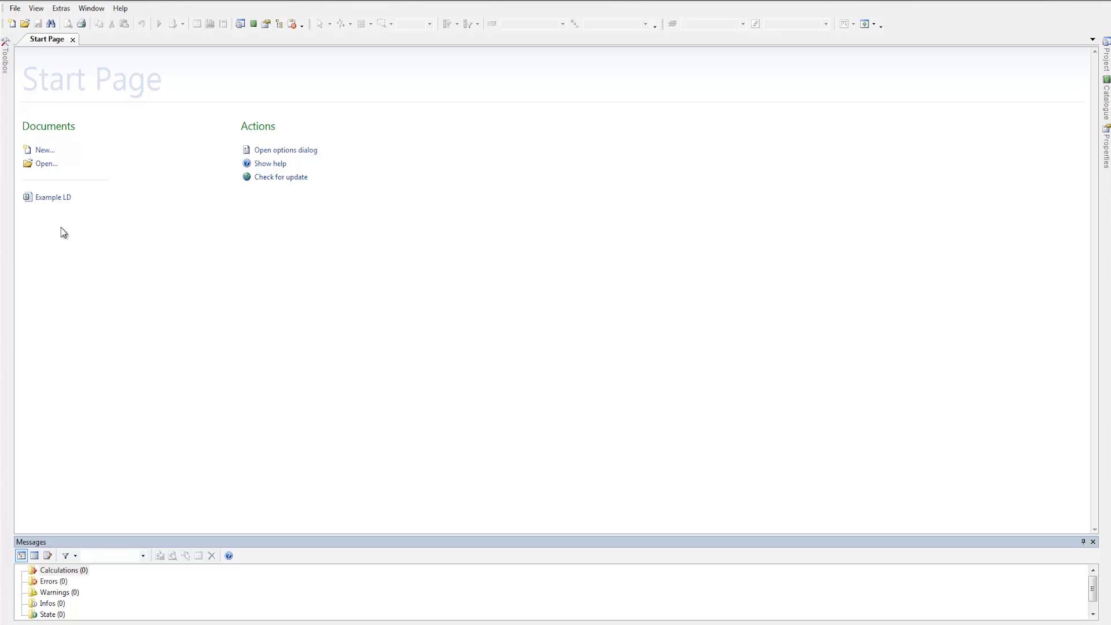
# Step: Open the Example LD document from the Start Page
pyautogui.click(48, 198)
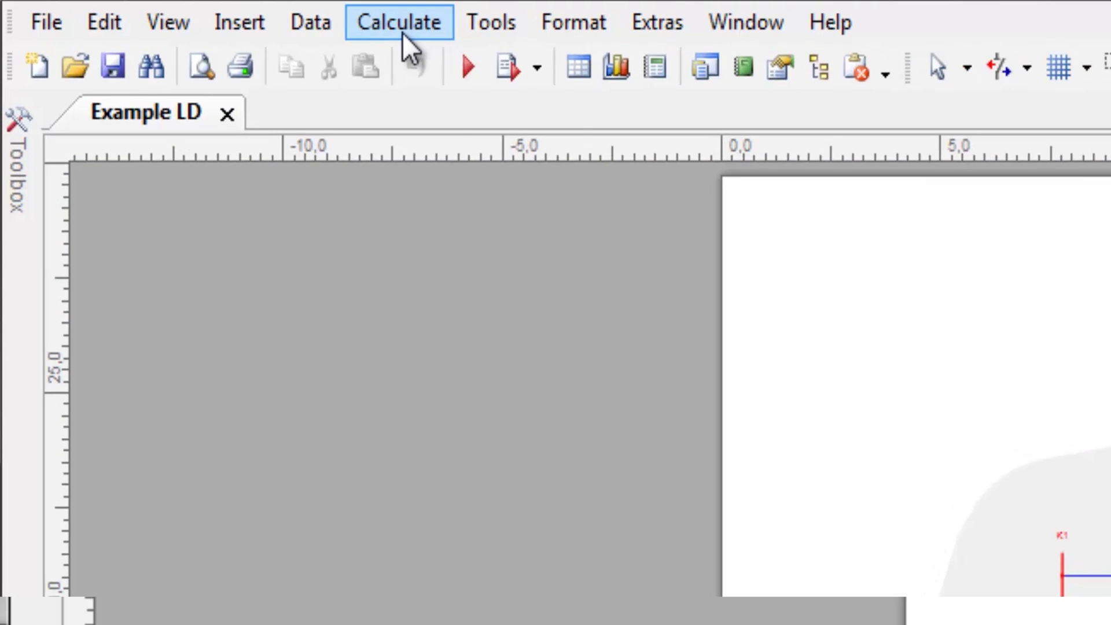
pyautogui.click(402, 33)
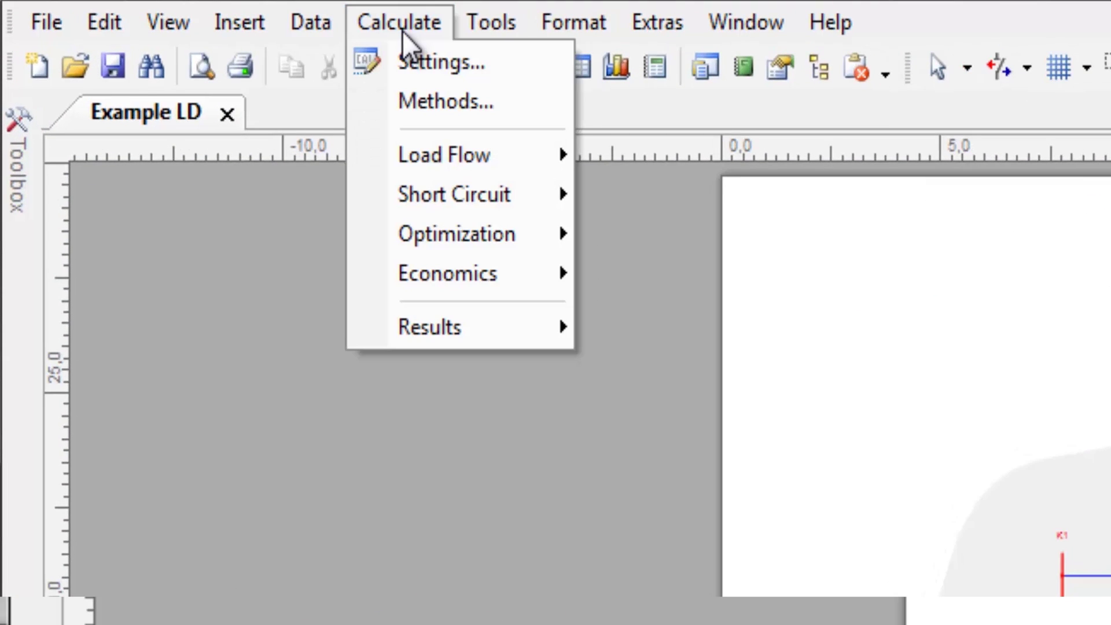
pyautogui.click(404, 68)
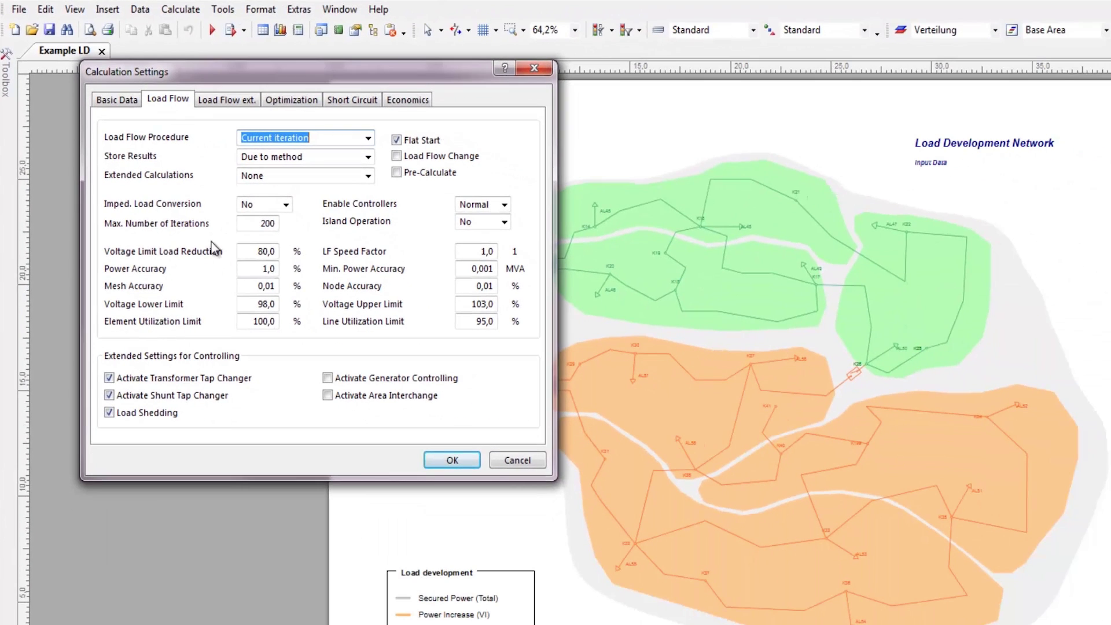
pyautogui.click(369, 139)
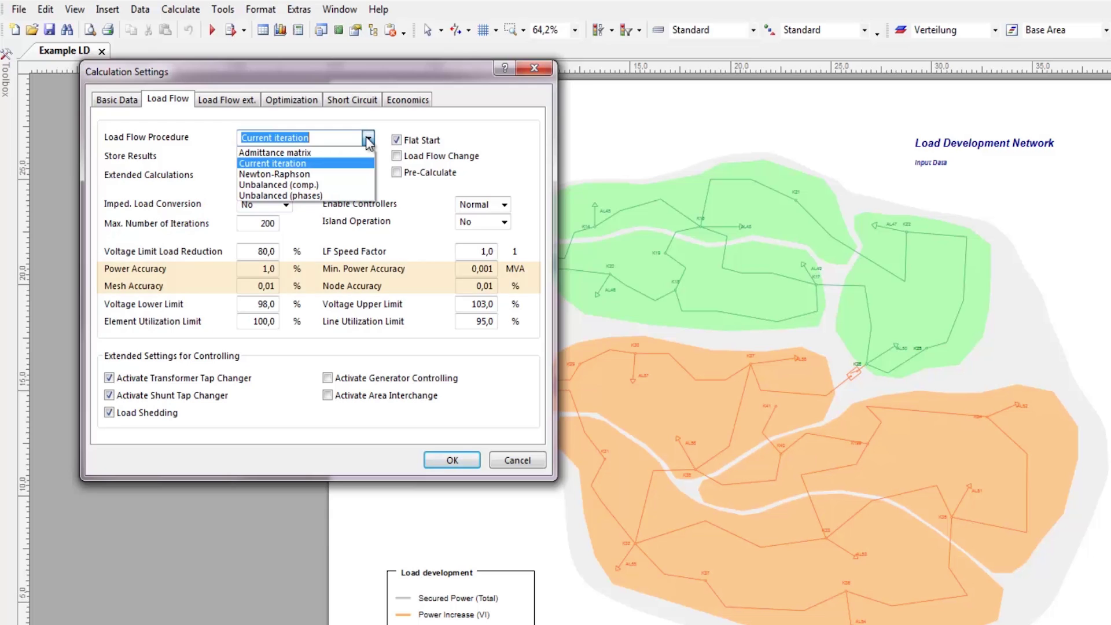
pyautogui.click(369, 139)
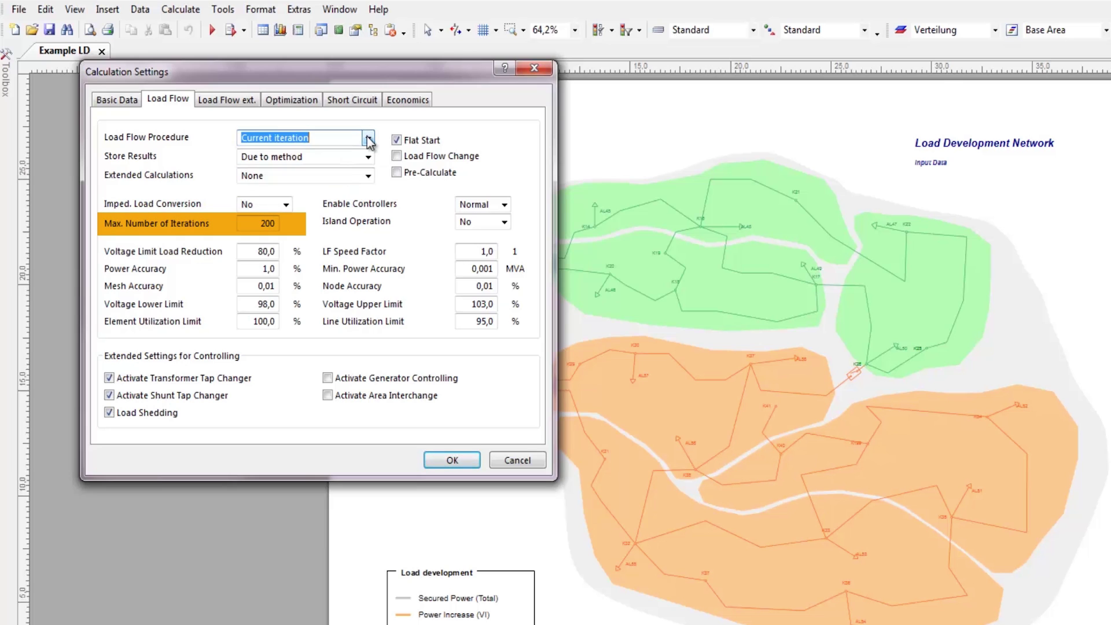
pyautogui.click(451, 461)
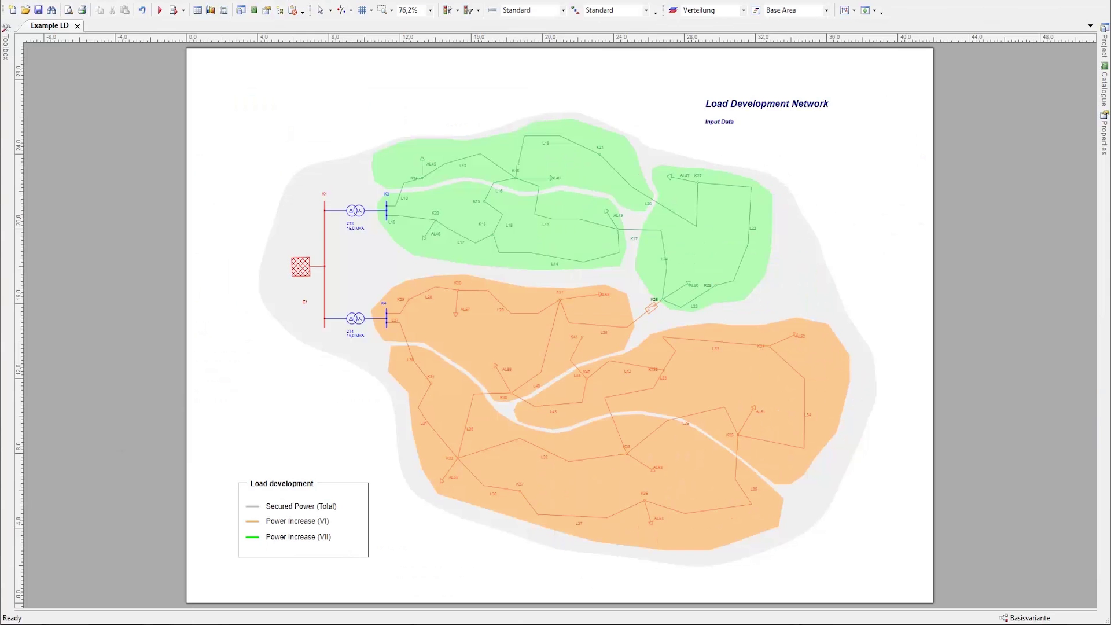
pyautogui.click(301, 268)
pyautogui.doubleClick(301, 268)
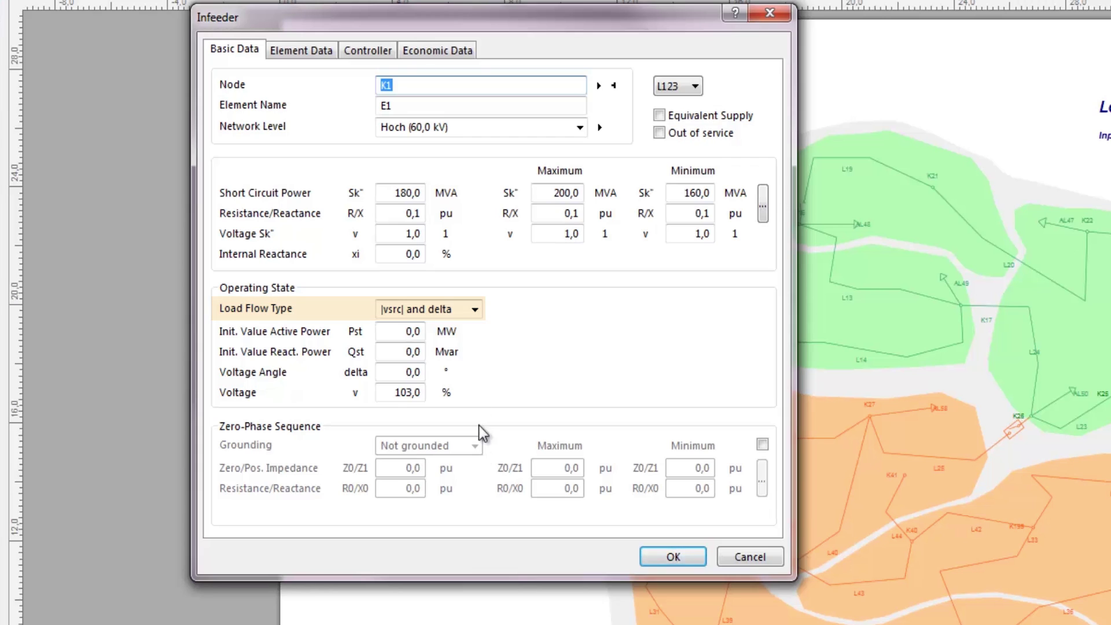
pyautogui.click(673, 557)
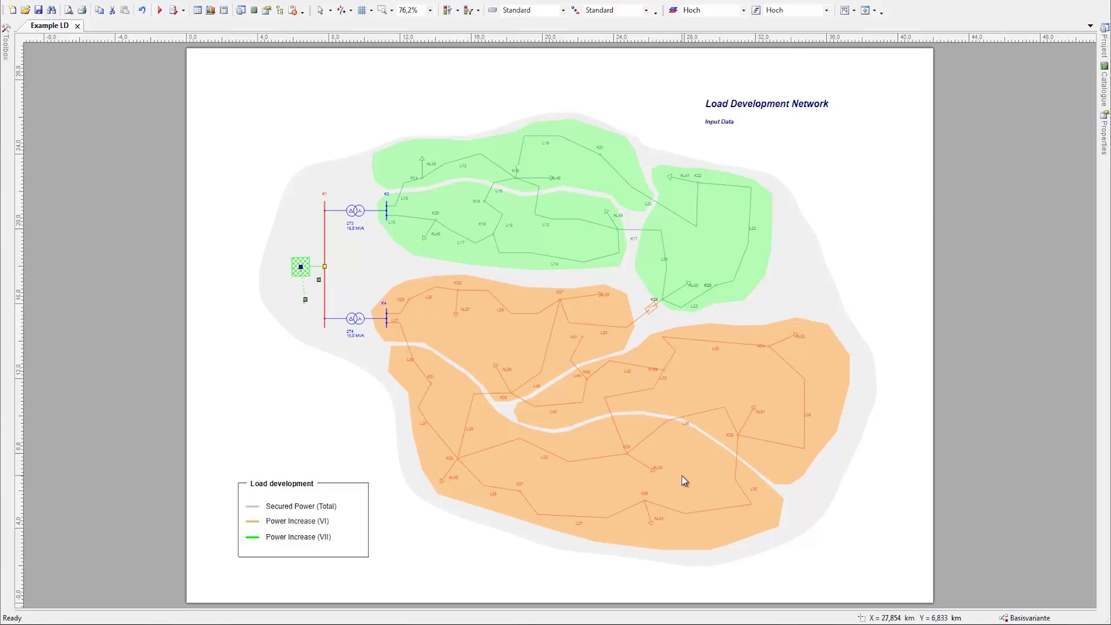
pyautogui.scroll(2, 683, 476)
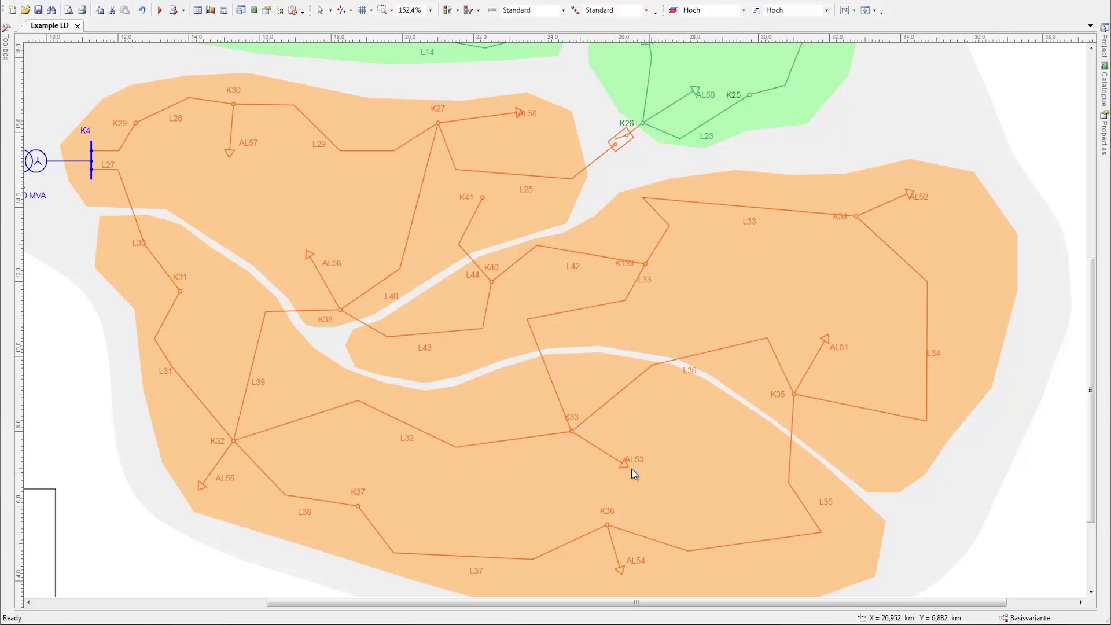
pyautogui.doubleClick(626, 464)
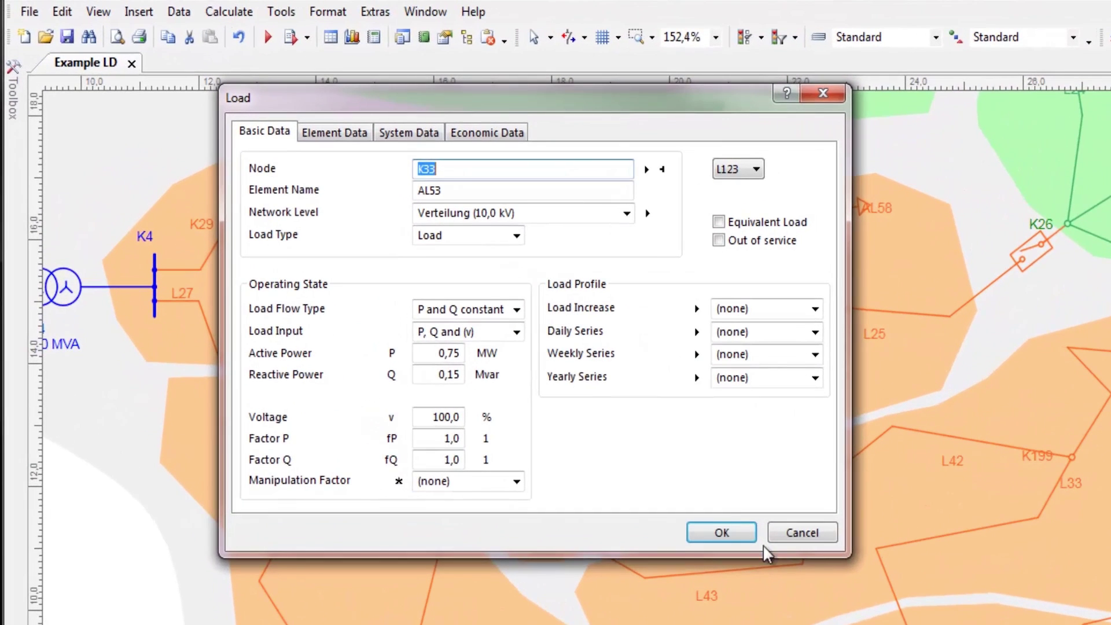
pyautogui.click(516, 311)
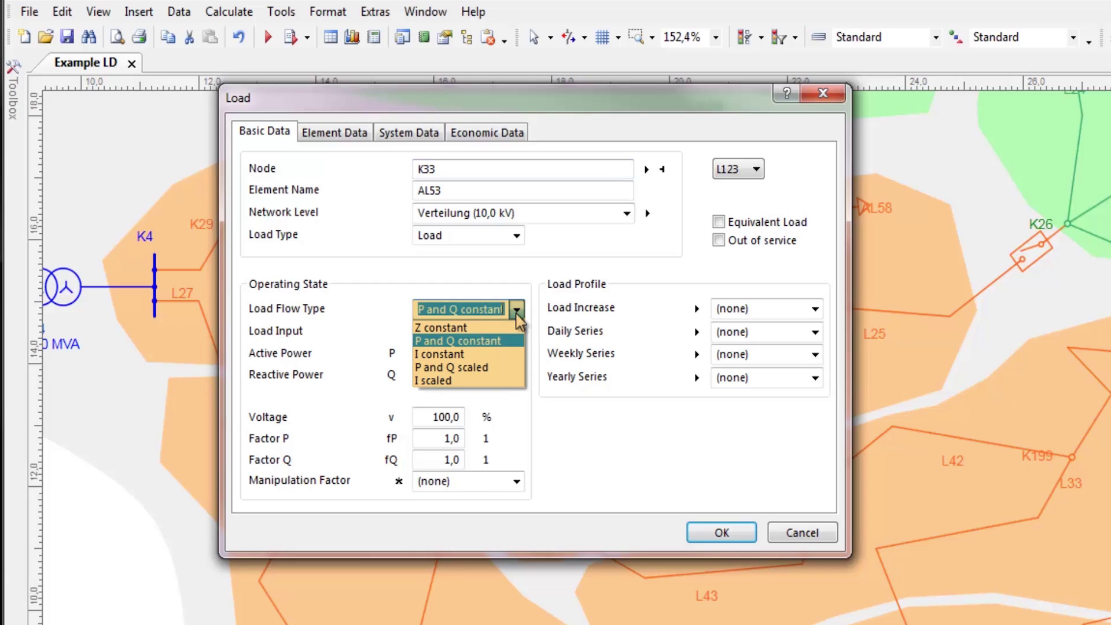
pyautogui.click(517, 313)
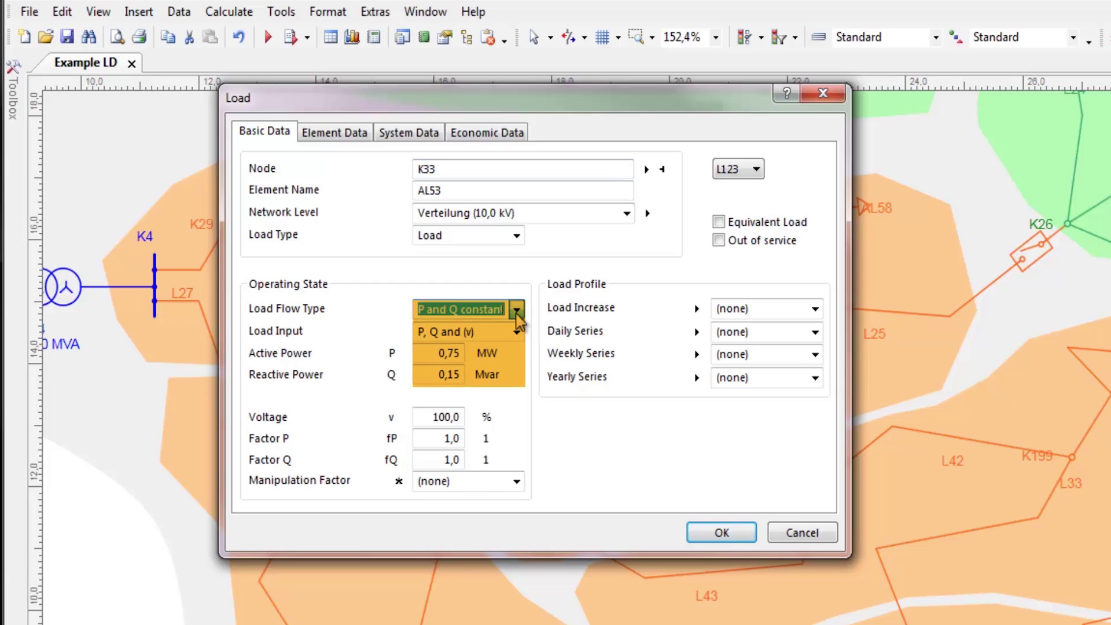
pyautogui.click(517, 332)
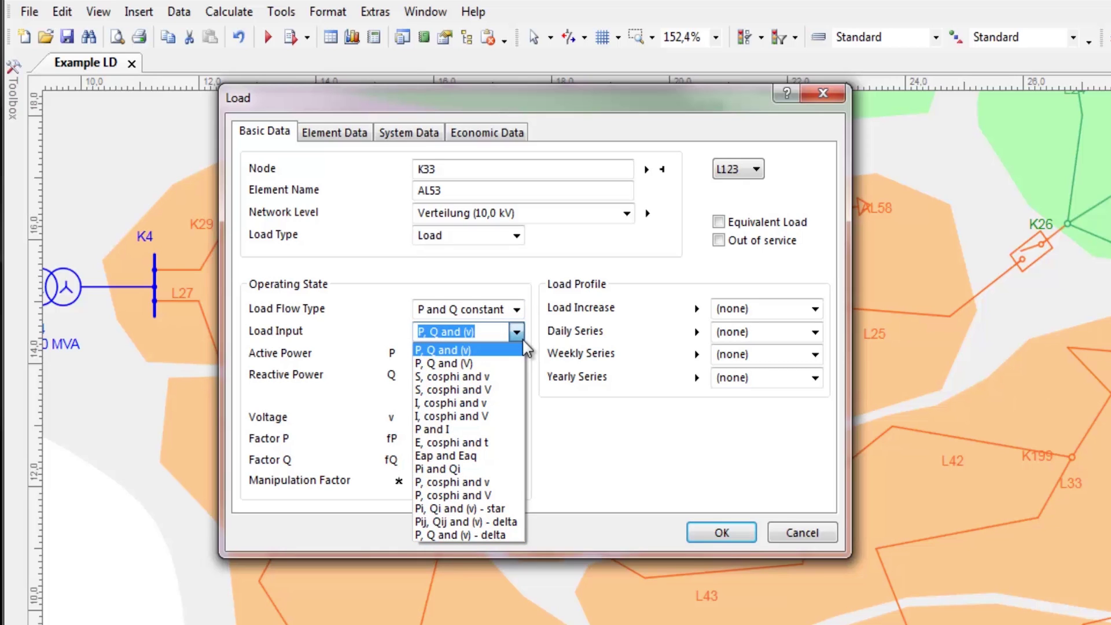
pyautogui.click(710, 537)
pyautogui.click(711, 536)
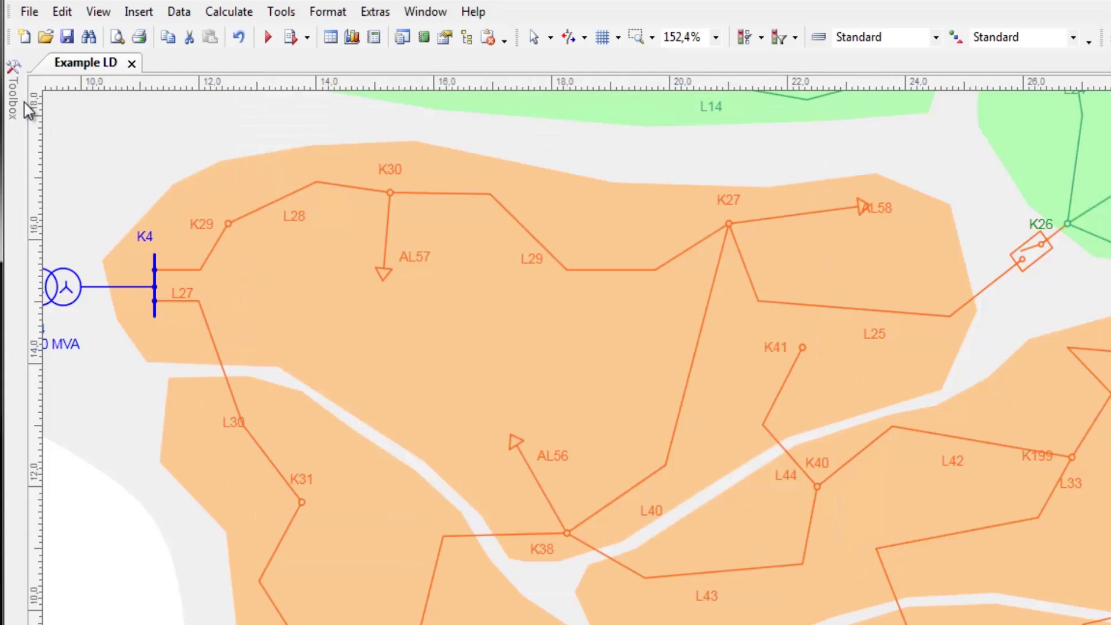
pyautogui.moveTo(19, 105)
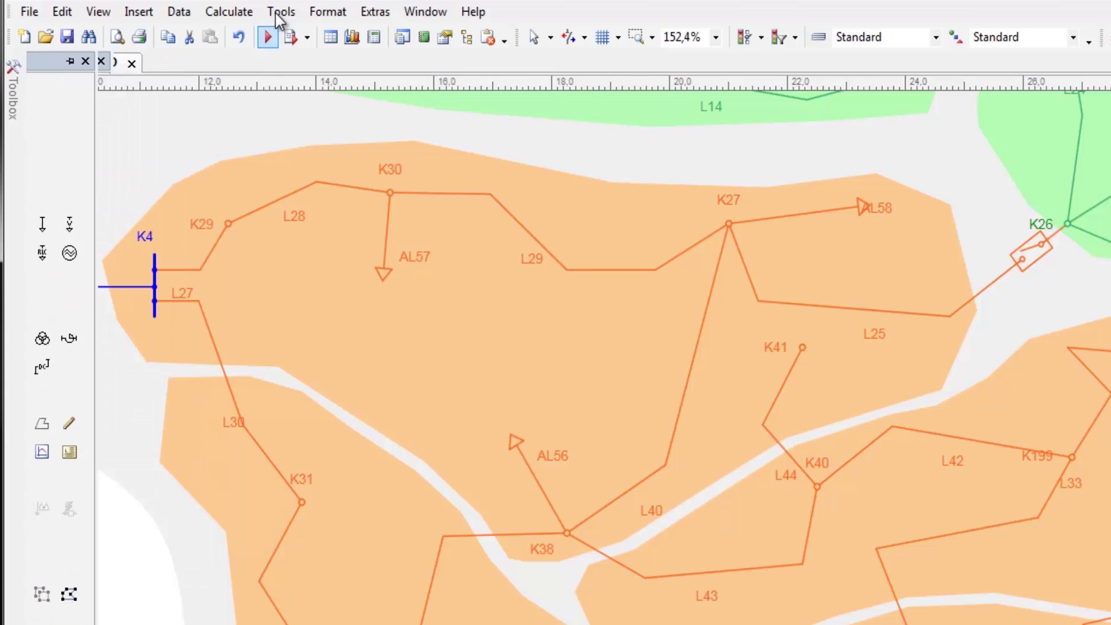
pyautogui.click(237, 12)
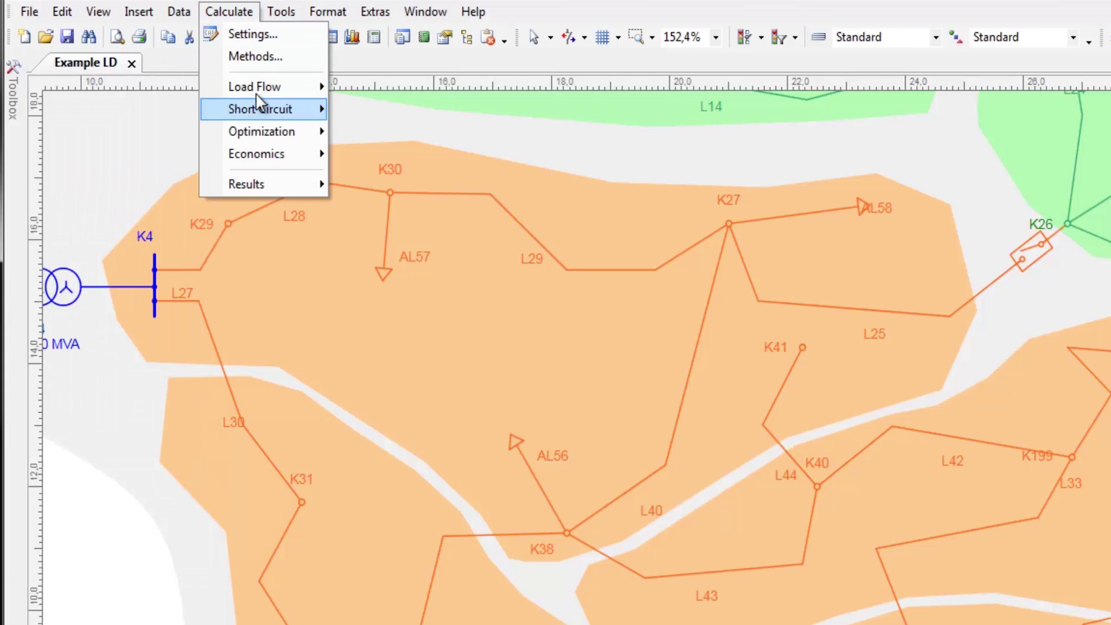
pyautogui.moveTo(260, 91)
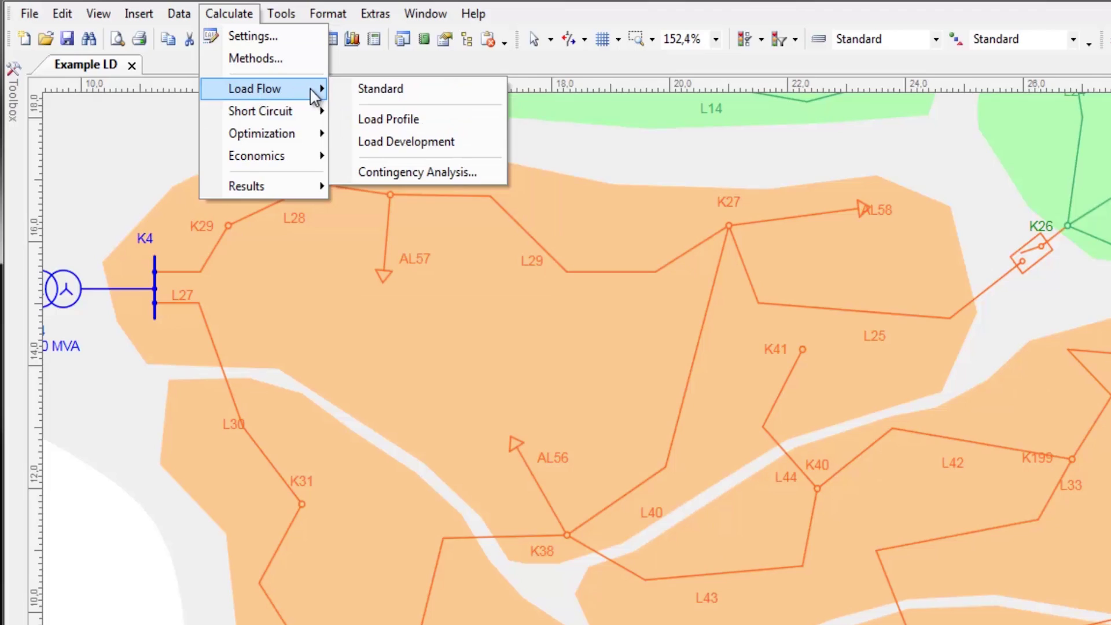
pyautogui.click(380, 87)
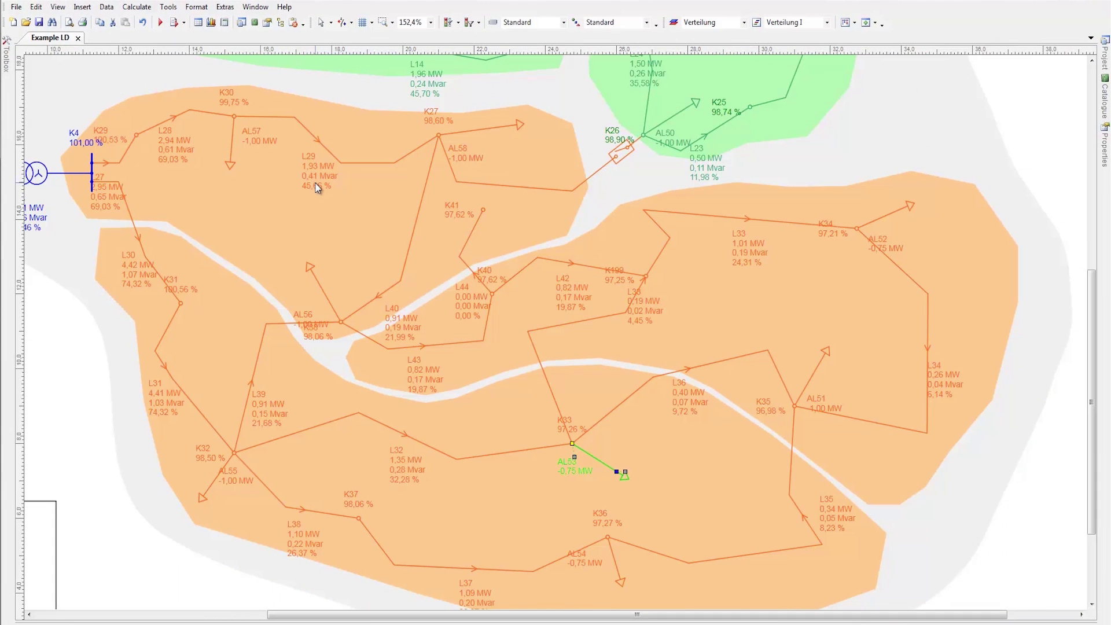
pyautogui.click(745, 492)
pyautogui.scroll(3, 745, 492)
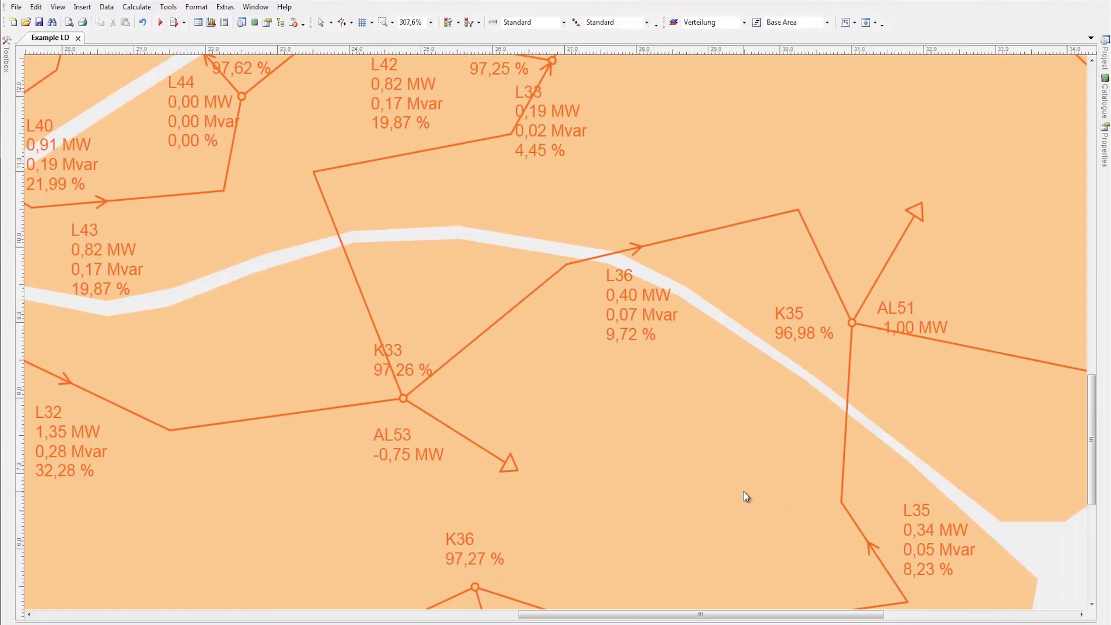
pyautogui.scroll(2, 744, 492)
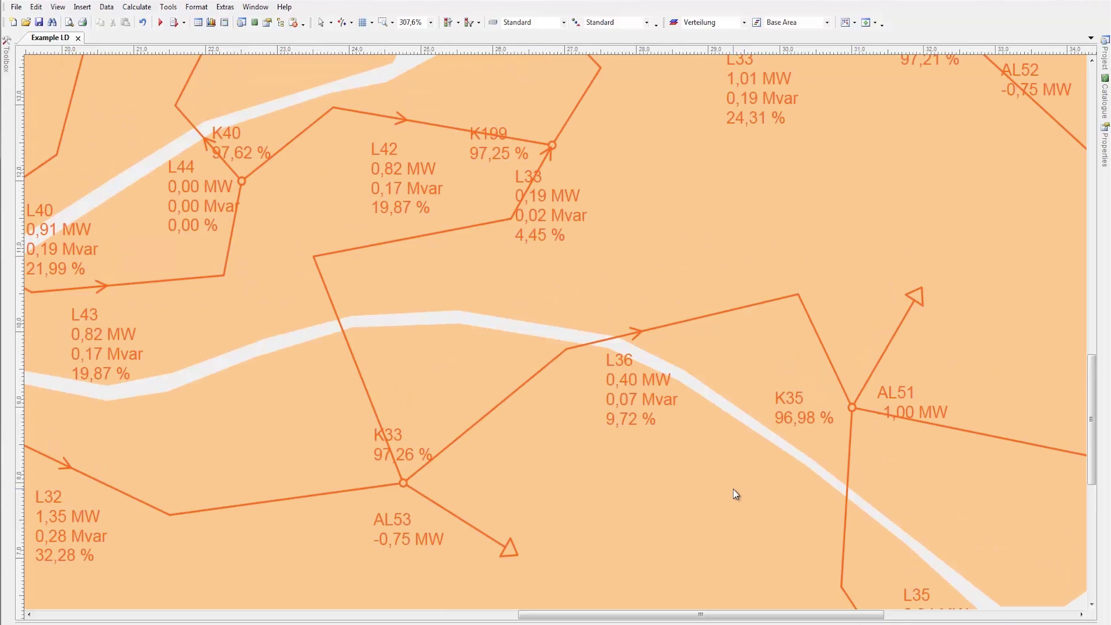
pyautogui.scroll(2, 735, 494)
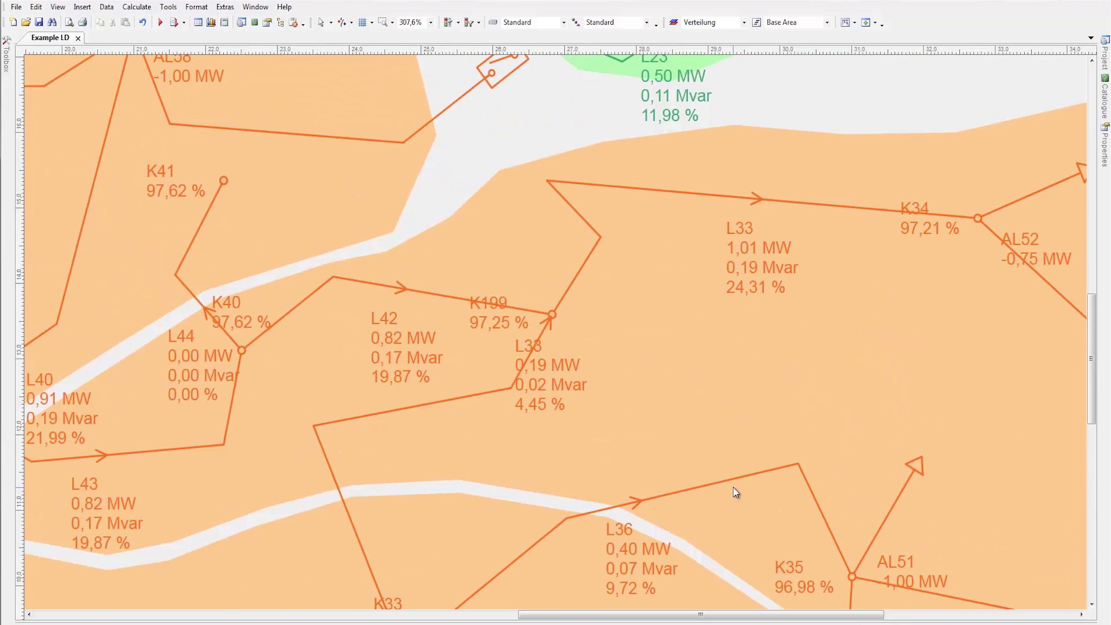
pyautogui.scroll(6, 735, 493)
pyautogui.scroll(3, 877, 222)
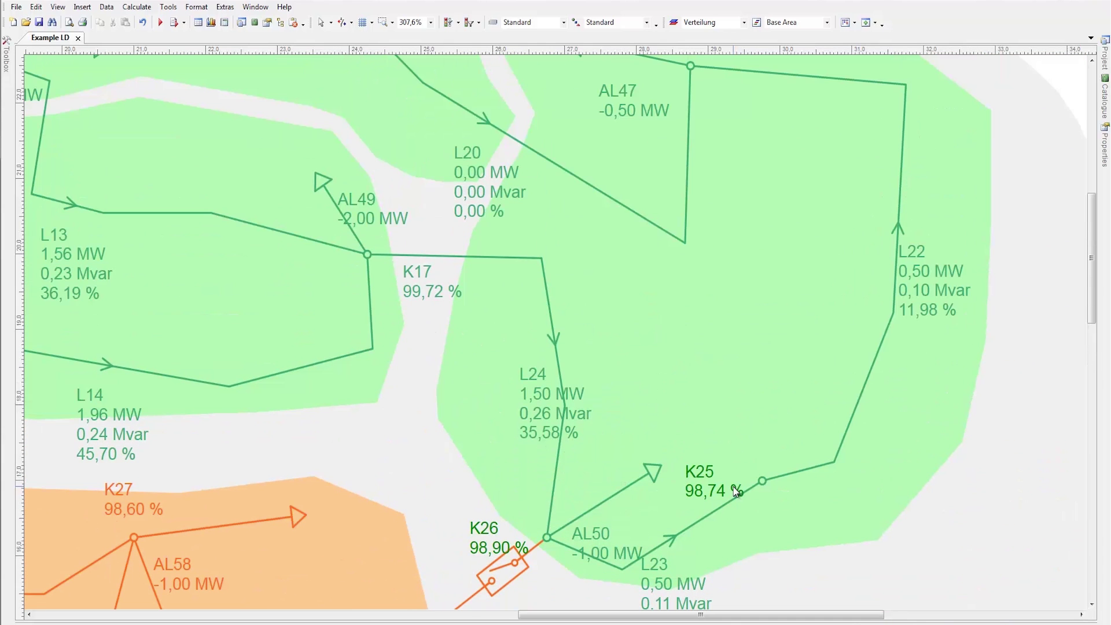
pyautogui.scroll(4, 878, 223)
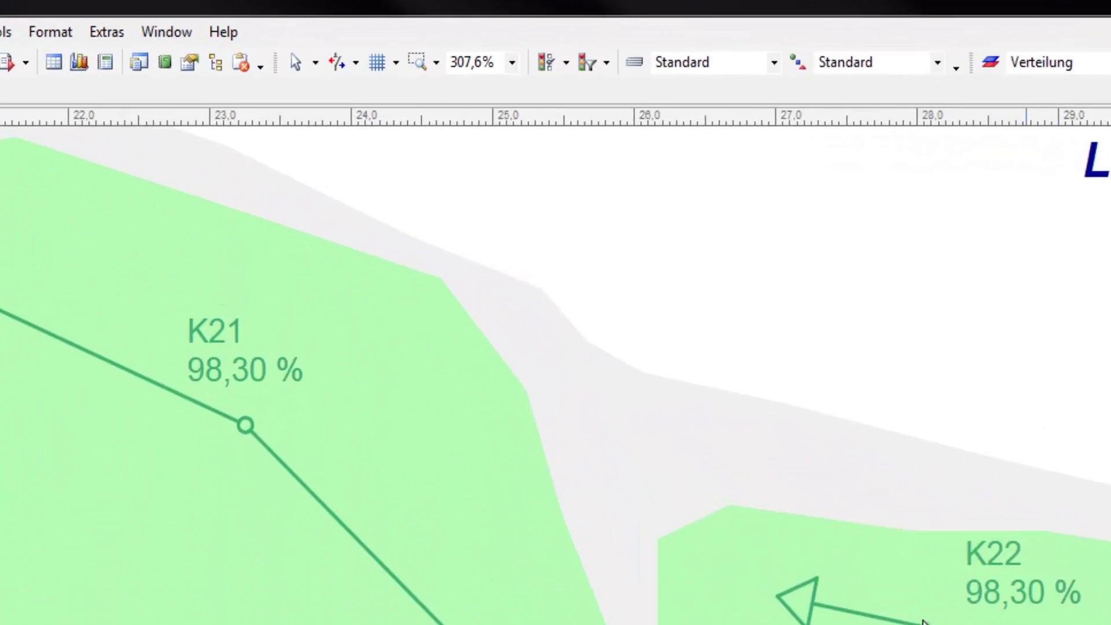
# Step: Activate V/Vn and I/Ib three-state filters with branch loading thresholds at 50 % and 90 %
pyautogui.click(610, 71)
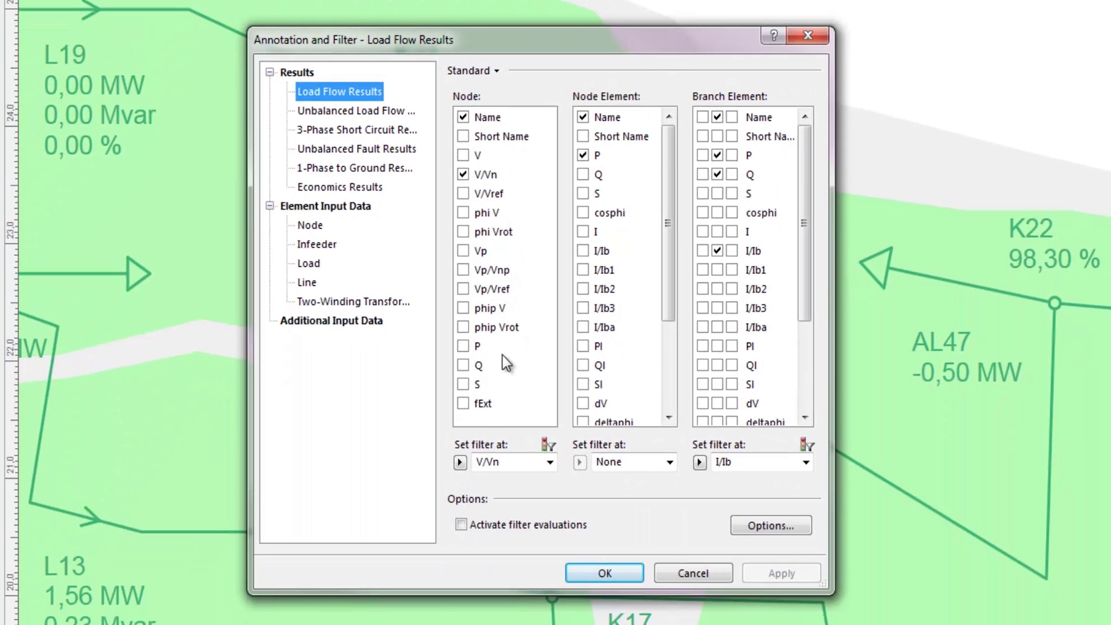
pyautogui.click(460, 462)
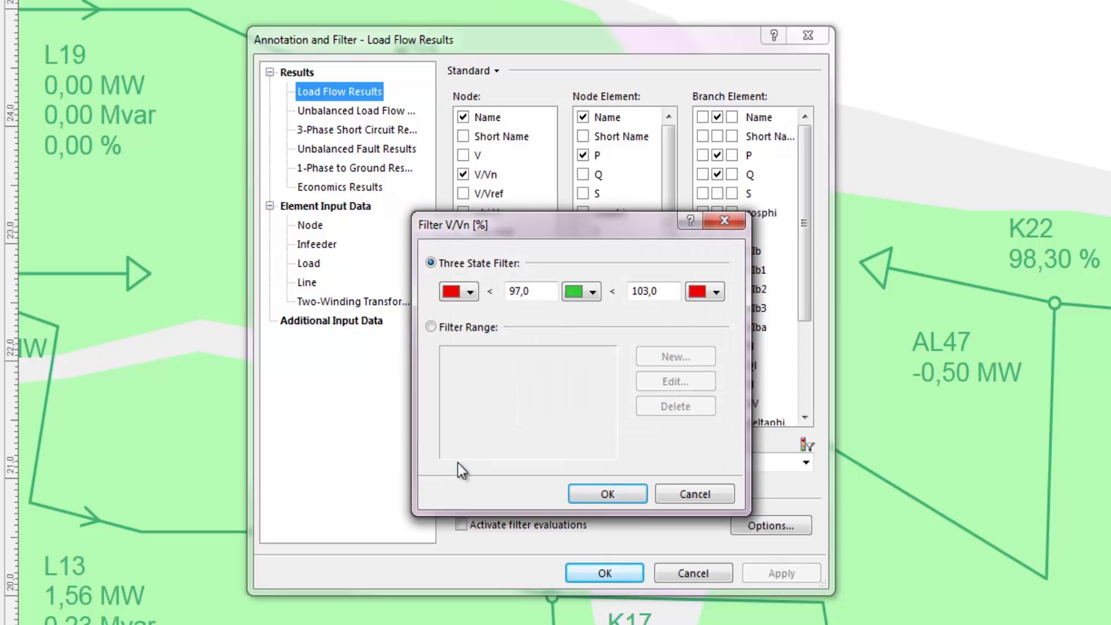
pyautogui.click(610, 498)
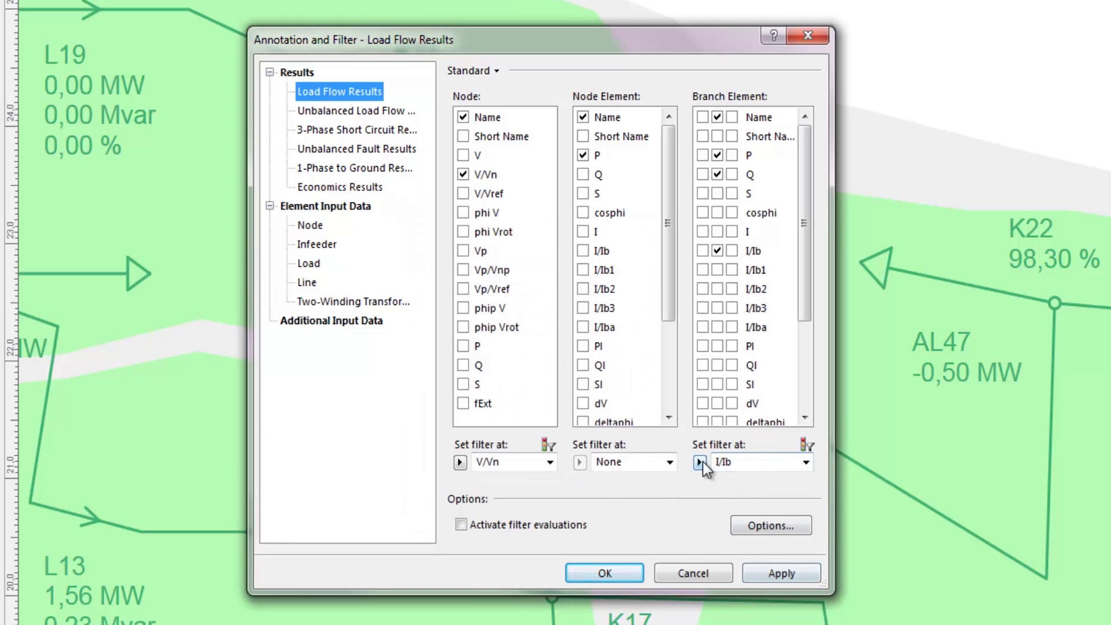
pyautogui.click(700, 462)
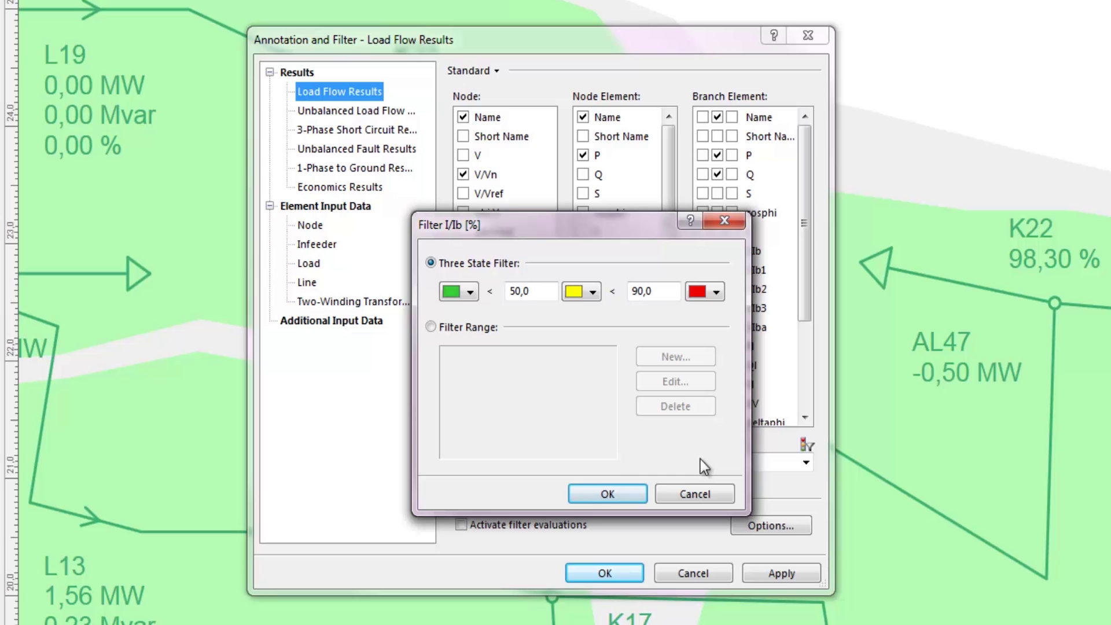
pyautogui.click(627, 500)
pyautogui.click(565, 525)
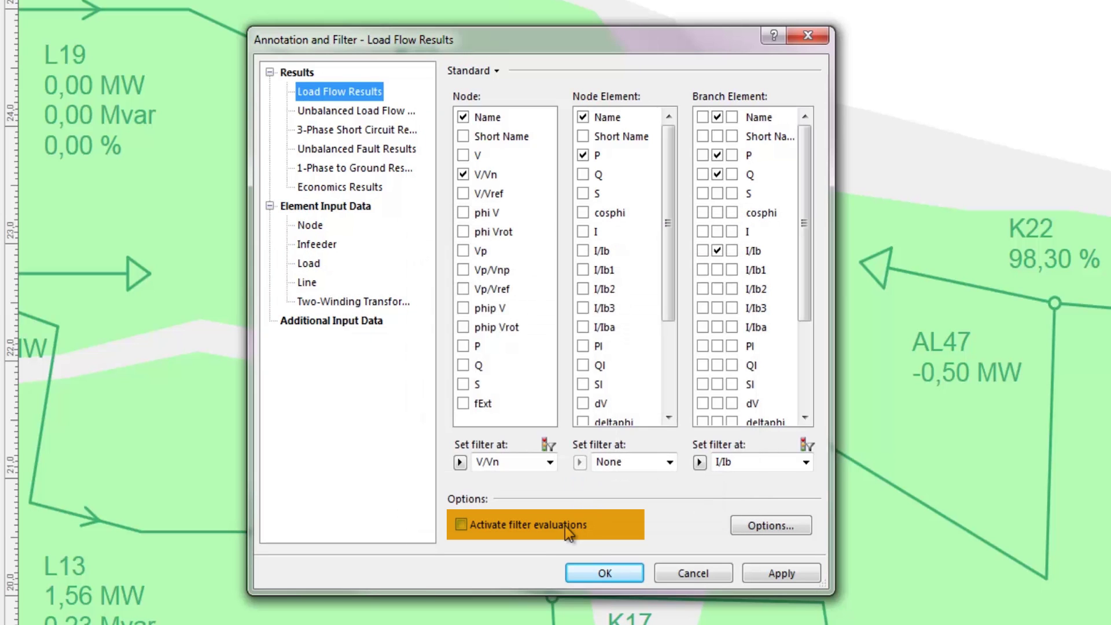
pyautogui.click(599, 575)
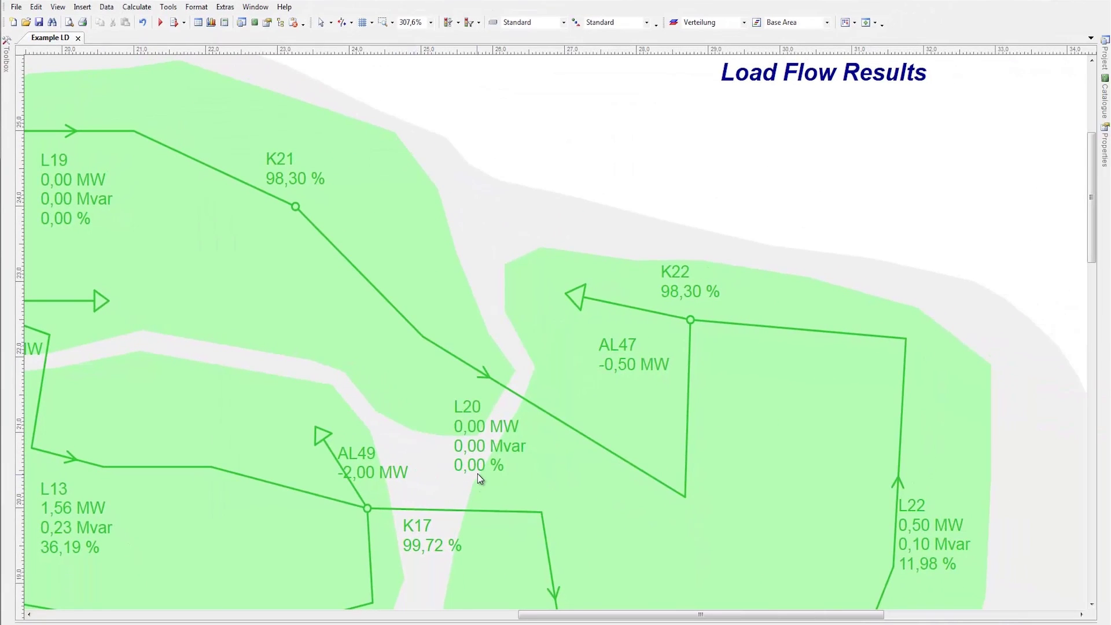
# Step: Create an ISO area for Load Flow V/Vn, Laplace/Poisson interpolation, auto-fitted range 96,98–103,00 %
pyautogui.scroll(-5, 478, 474)
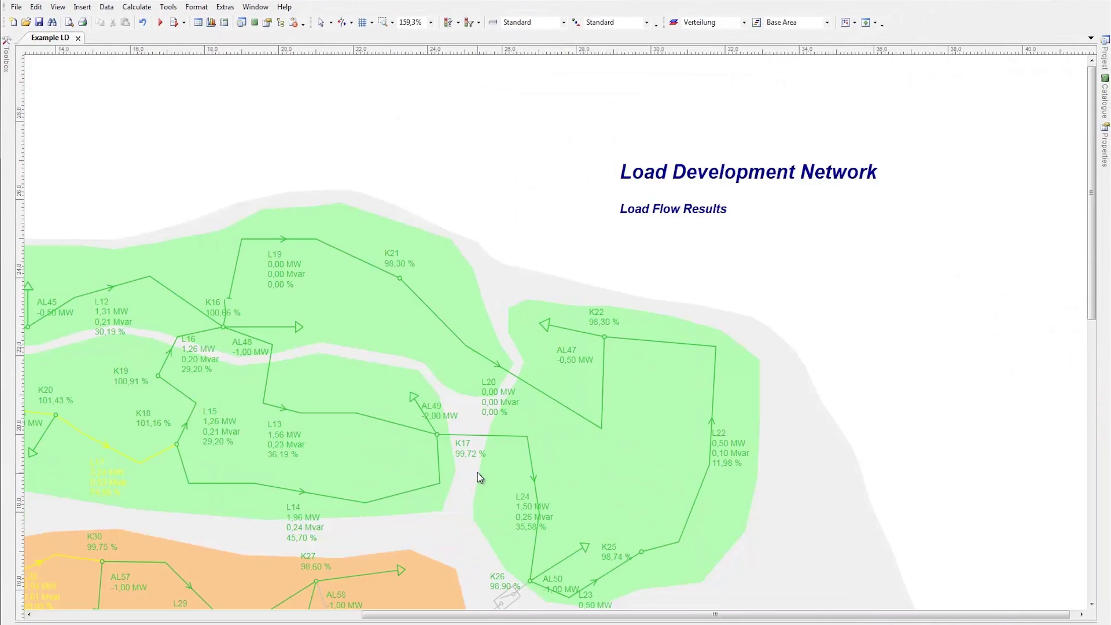
pyautogui.scroll(-3, 478, 470)
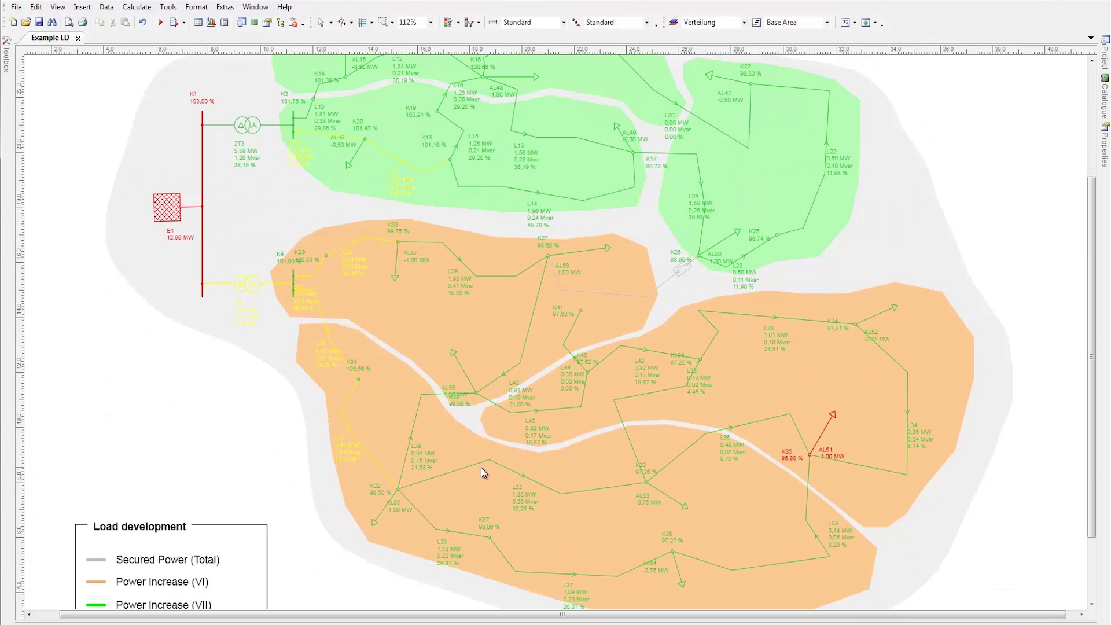
pyautogui.click(168, 7)
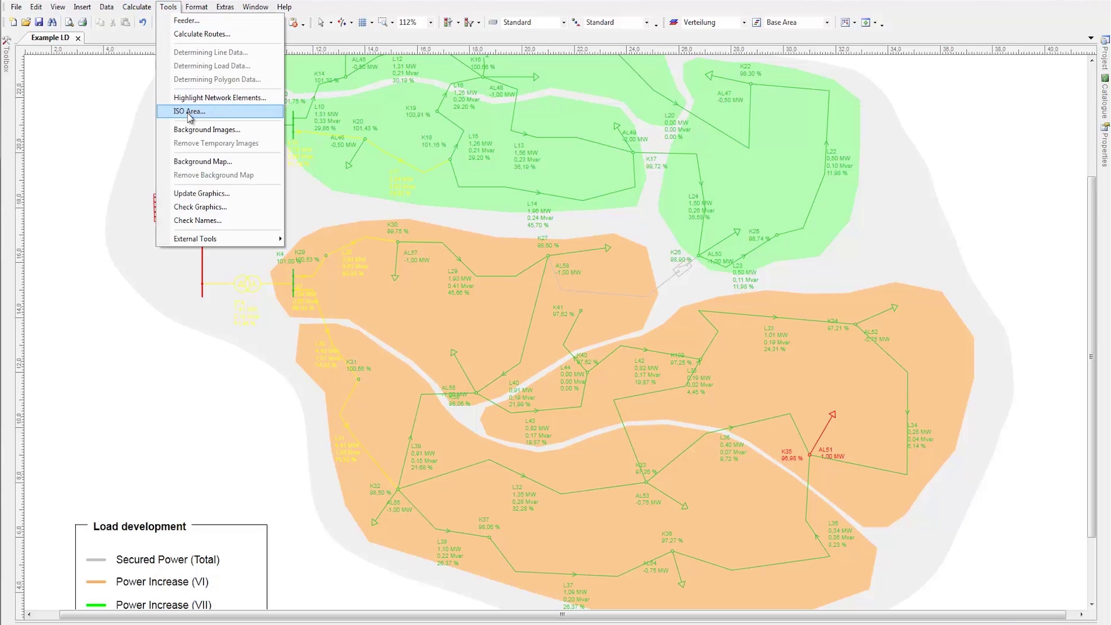
pyautogui.click(190, 111)
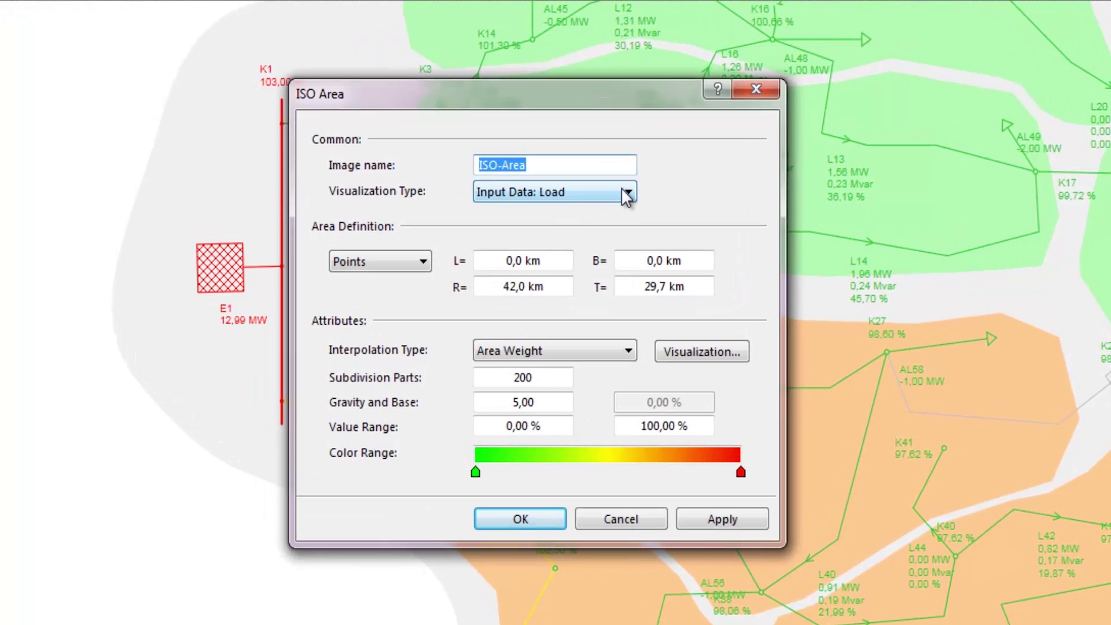
pyautogui.click(623, 191)
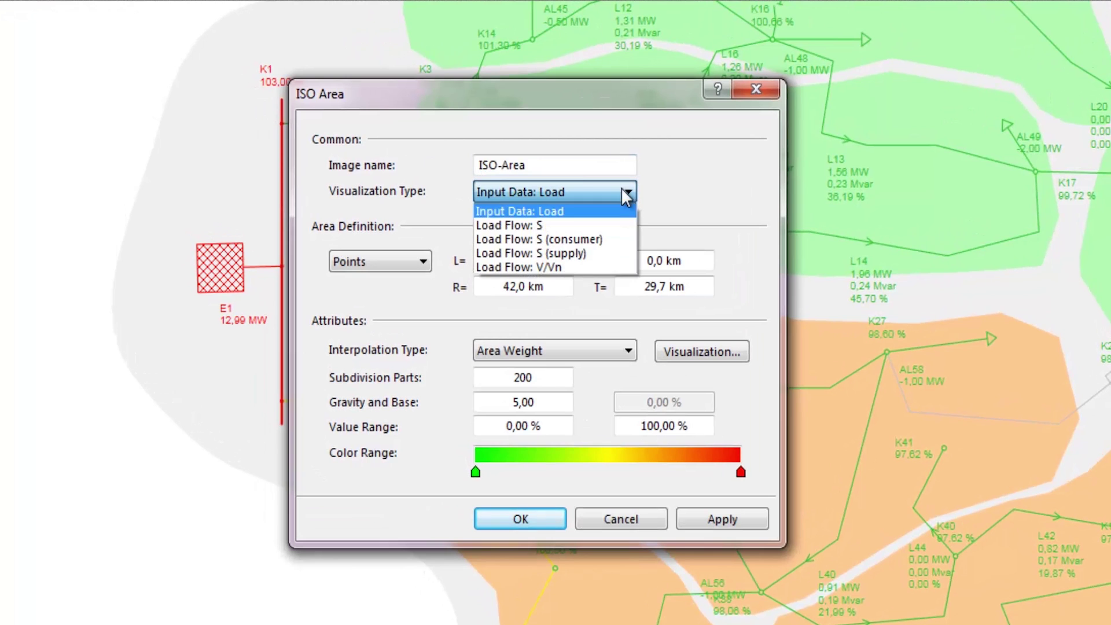
pyautogui.click(556, 267)
pyautogui.click(629, 351)
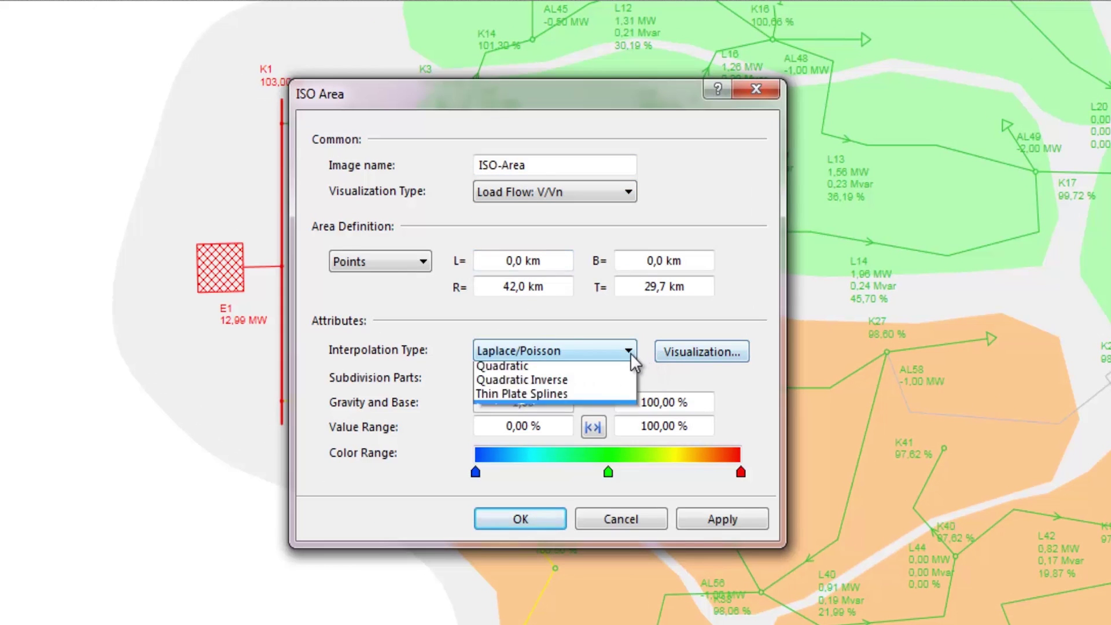
pyautogui.click(553, 466)
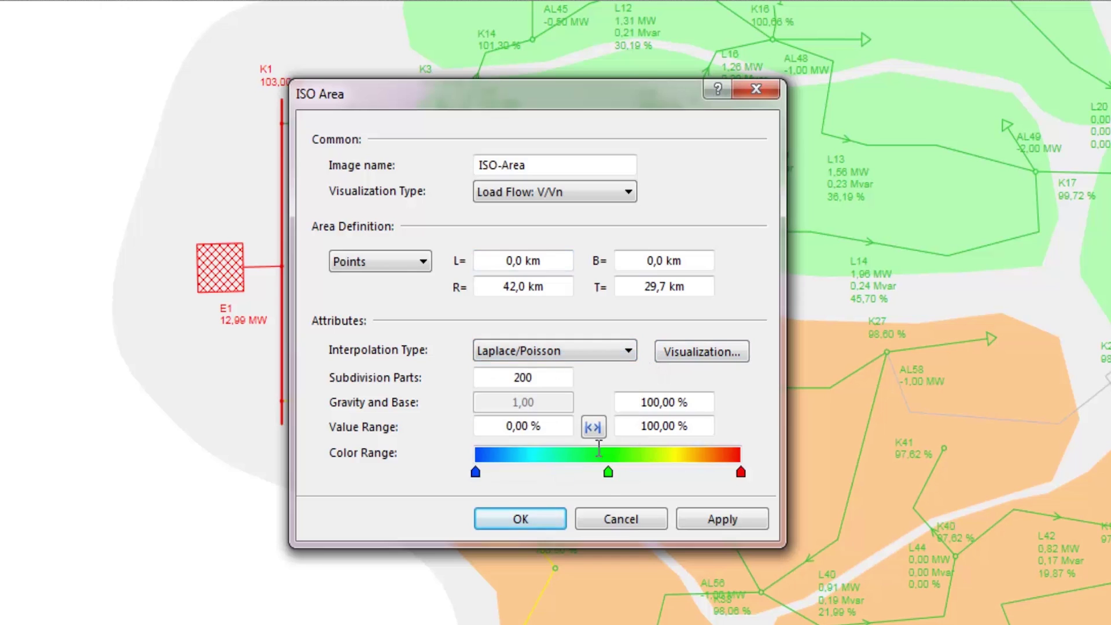
pyautogui.click(593, 427)
pyautogui.click(553, 527)
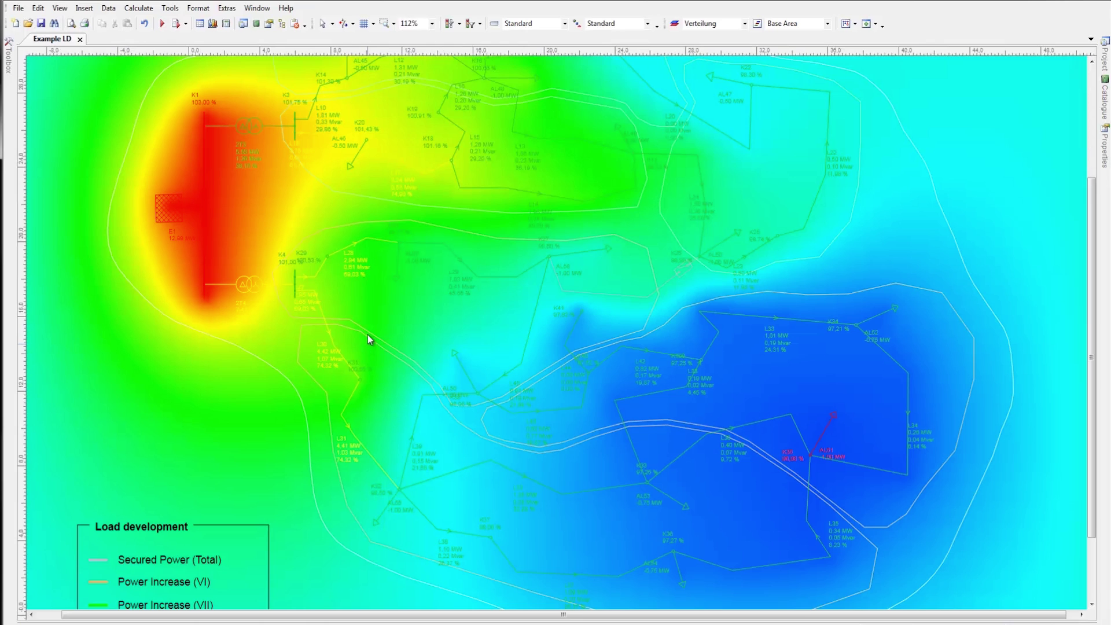
# Step: Fit the whole heatmap page in view and select transformer 2T4
pyautogui.hotkey('ctrl', '0')
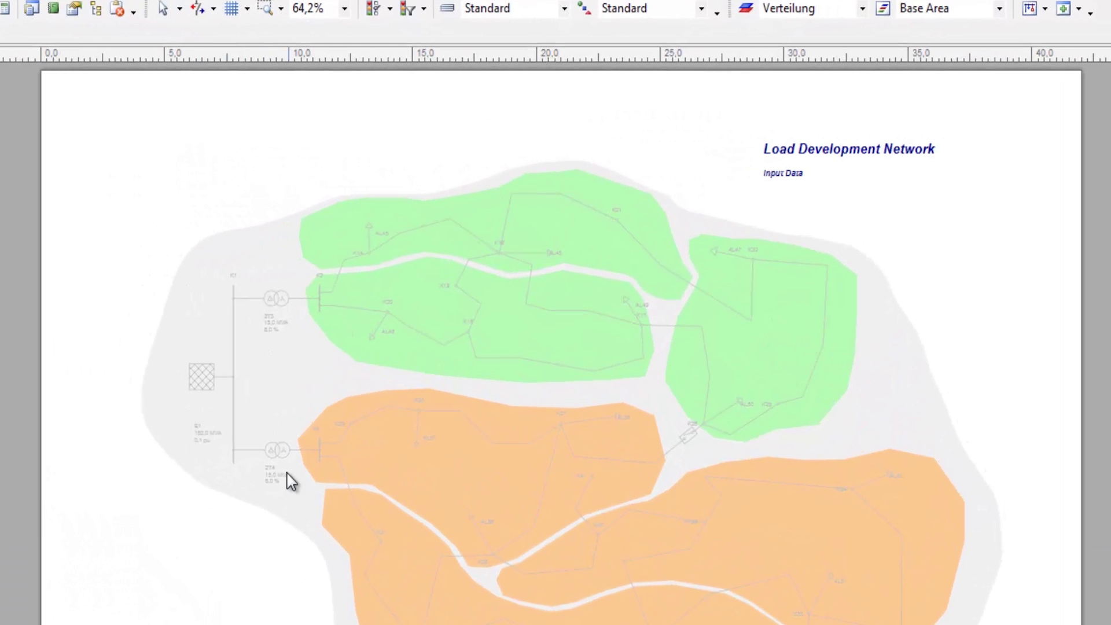
pyautogui.click(286, 451)
# Step: Review transformer 2T4's basic data (60/10 kV, 15 MVA, vector group DYN5) and close it
pyautogui.doubleClick(286, 450)
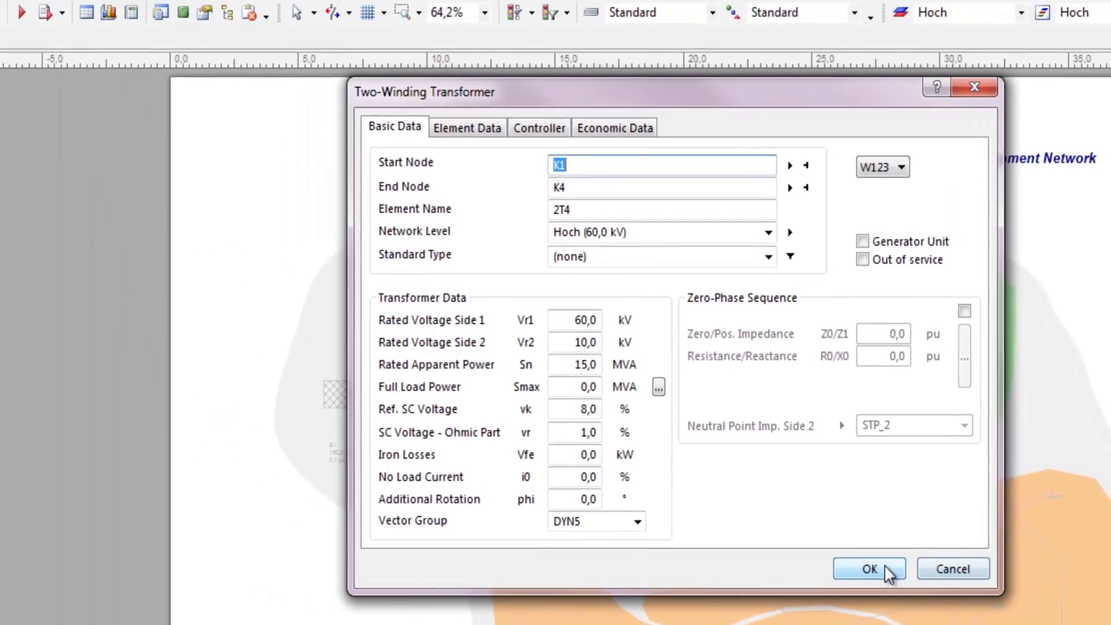
pyautogui.click(759, 561)
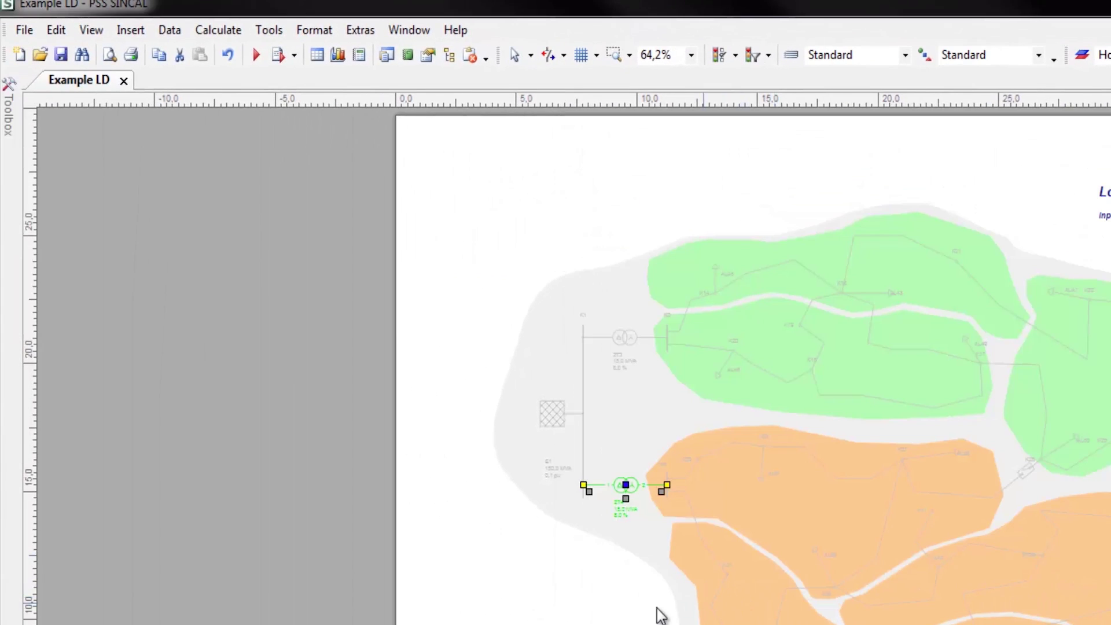
# Step: Confirm the calculation settings with Mode Zero-Phase Impedance kept at Input data
pyautogui.click(215, 31)
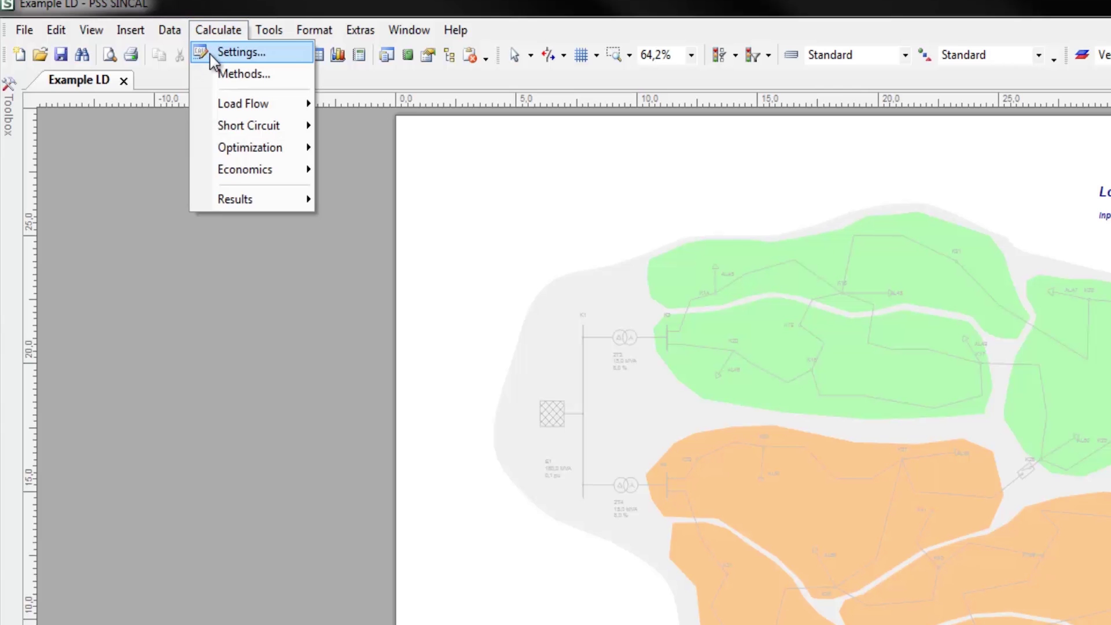
pyautogui.click(212, 54)
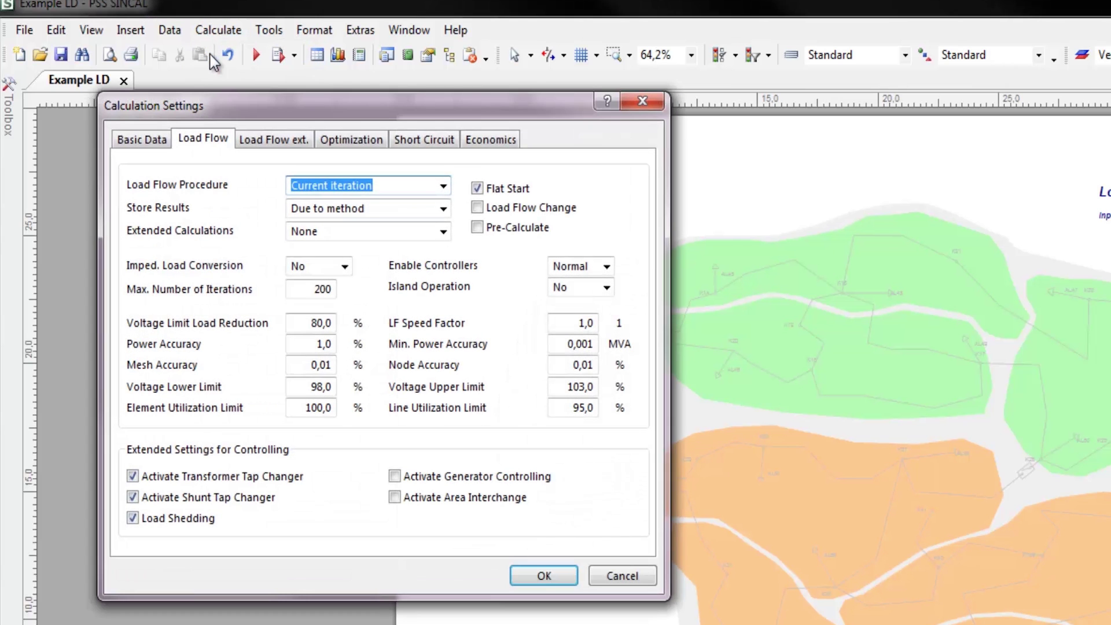
pyautogui.click(142, 140)
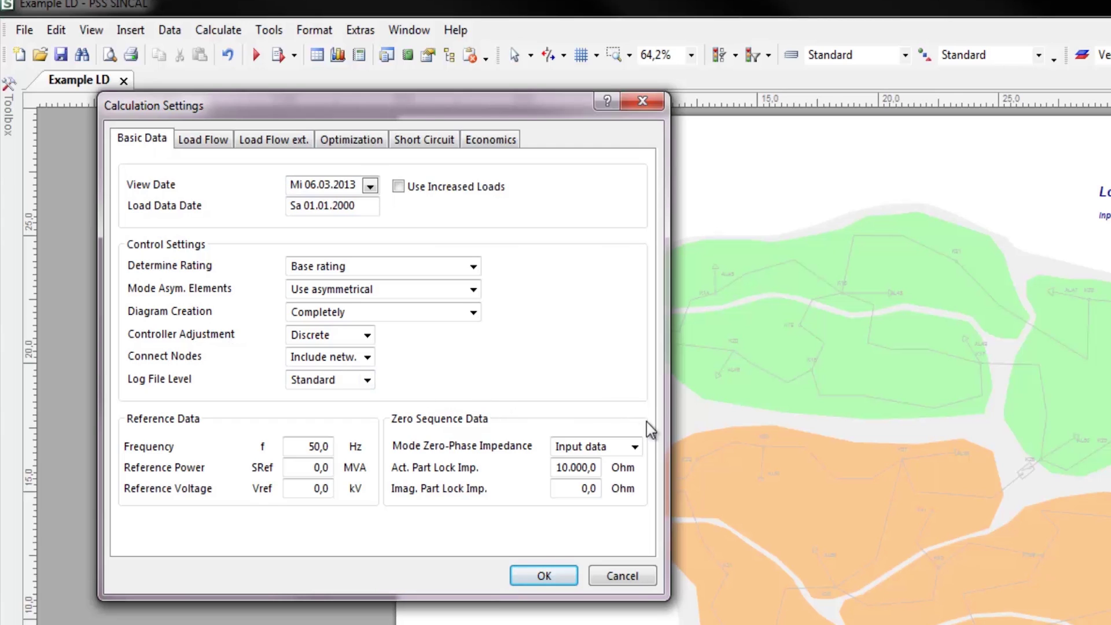
pyautogui.click(635, 447)
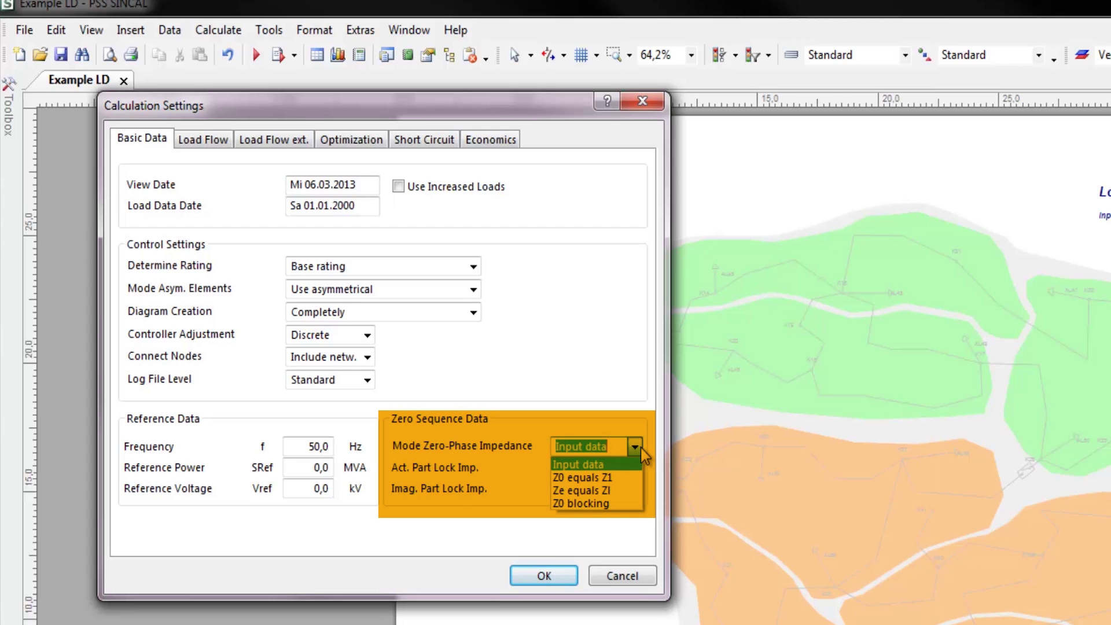
pyautogui.click(641, 446)
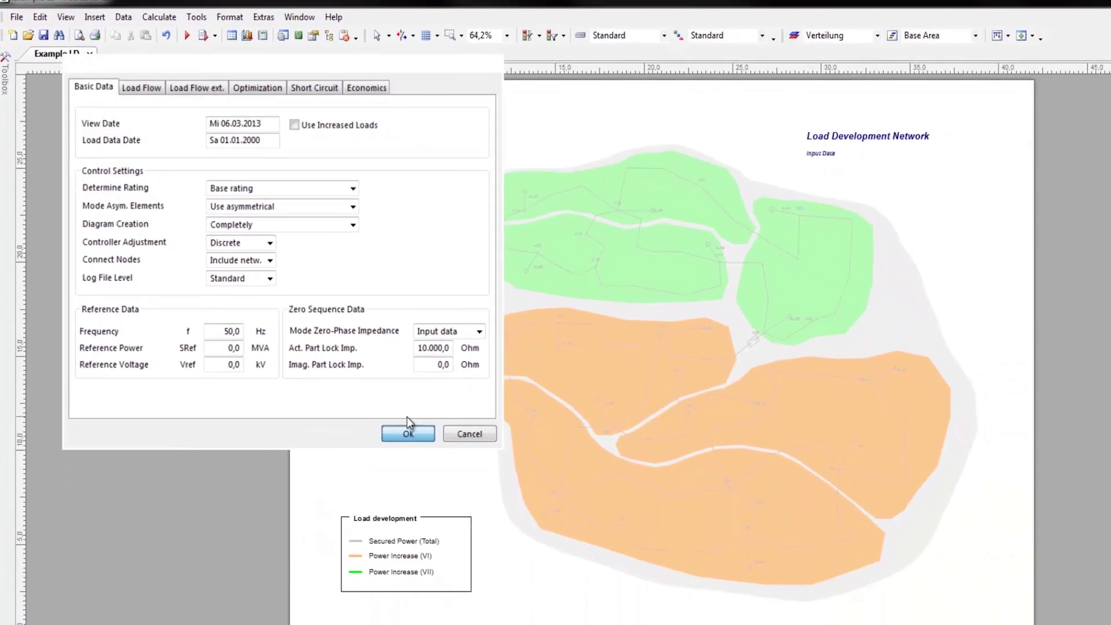
pyautogui.click(409, 431)
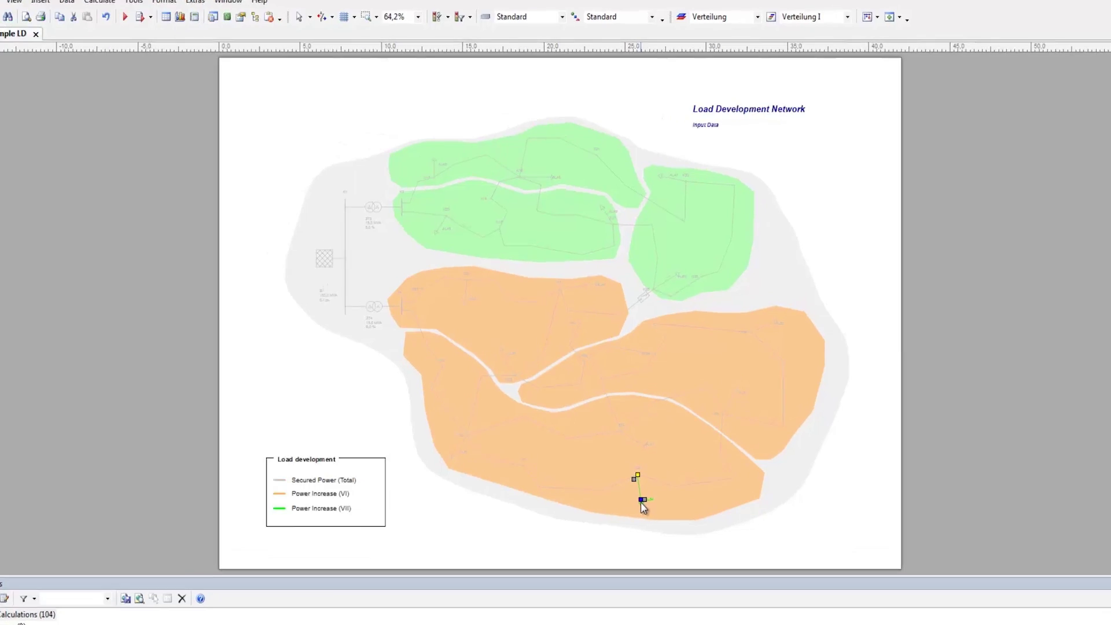
# Step: Return load AL54 to service on phase L3 and run the load flow calculation
pyautogui.doubleClick(634, 476)
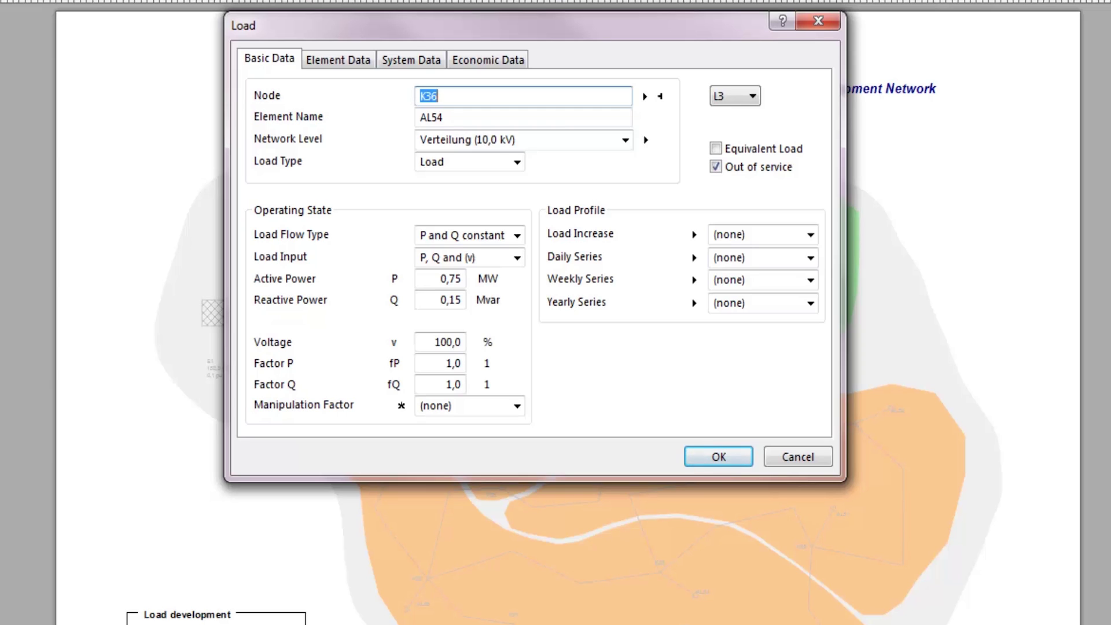
pyautogui.click(760, 97)
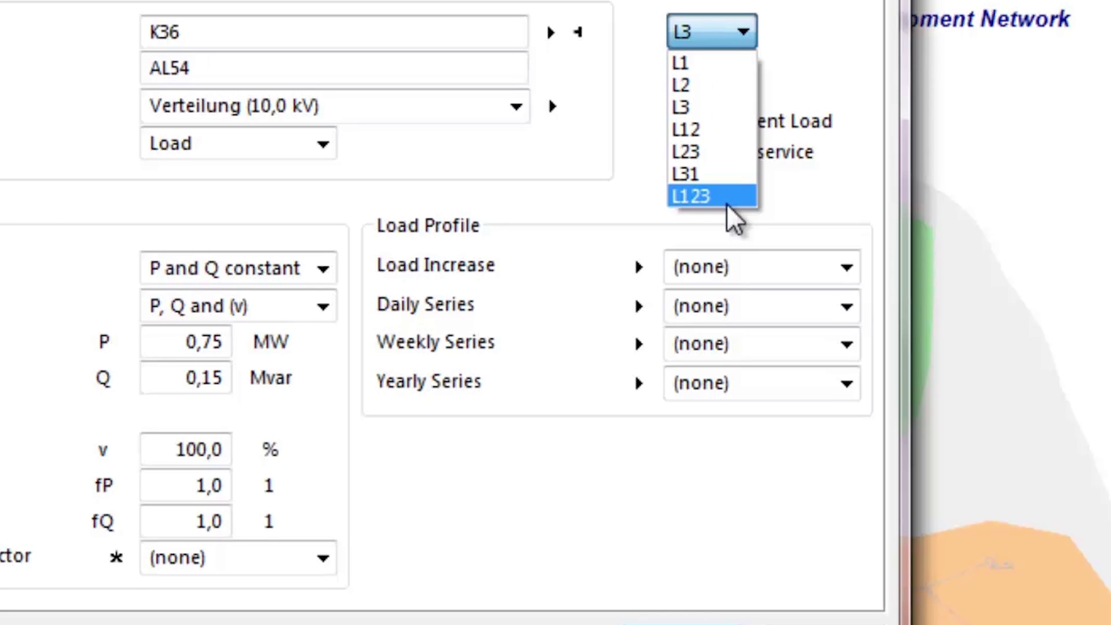
pyautogui.press('Escape')
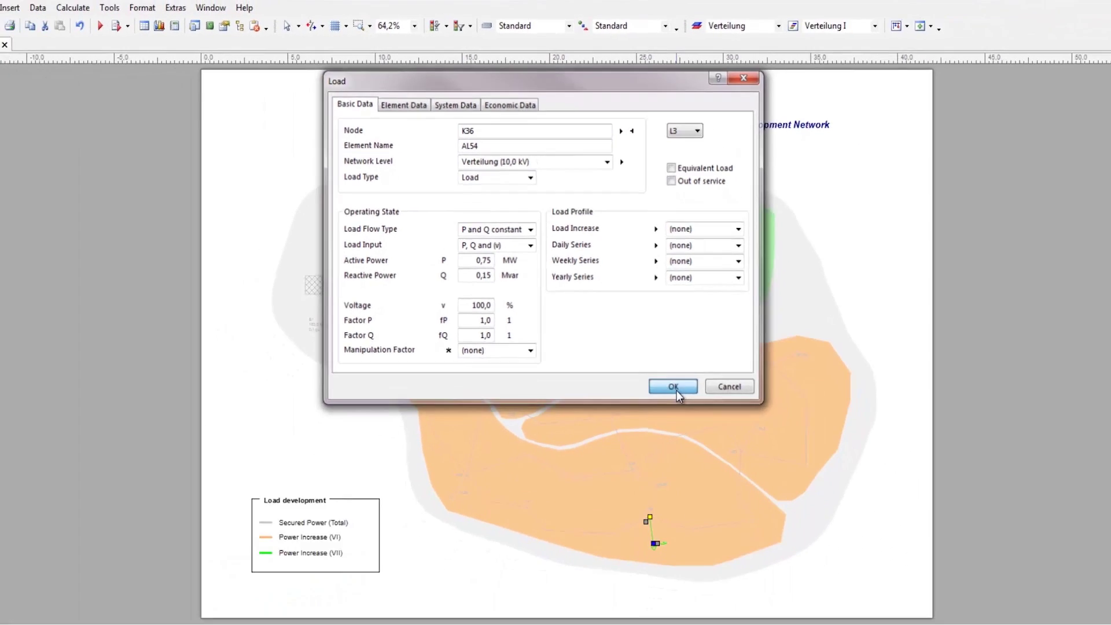
pyautogui.click(712, 521)
pyautogui.click(160, 28)
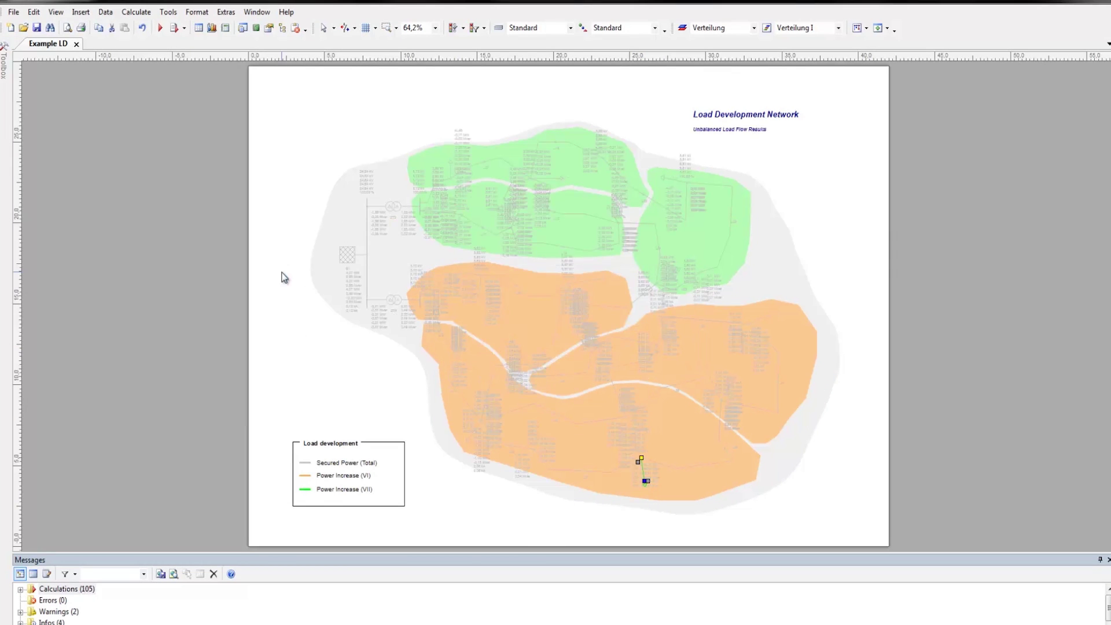
# Step: Zoom in to inspect per-phase results such as 0,21 MW and 0,04 Mvar
pyautogui.click(698, 515)
pyautogui.scroll(5, 707, 521)
pyautogui.scroll(3, 576, 442)
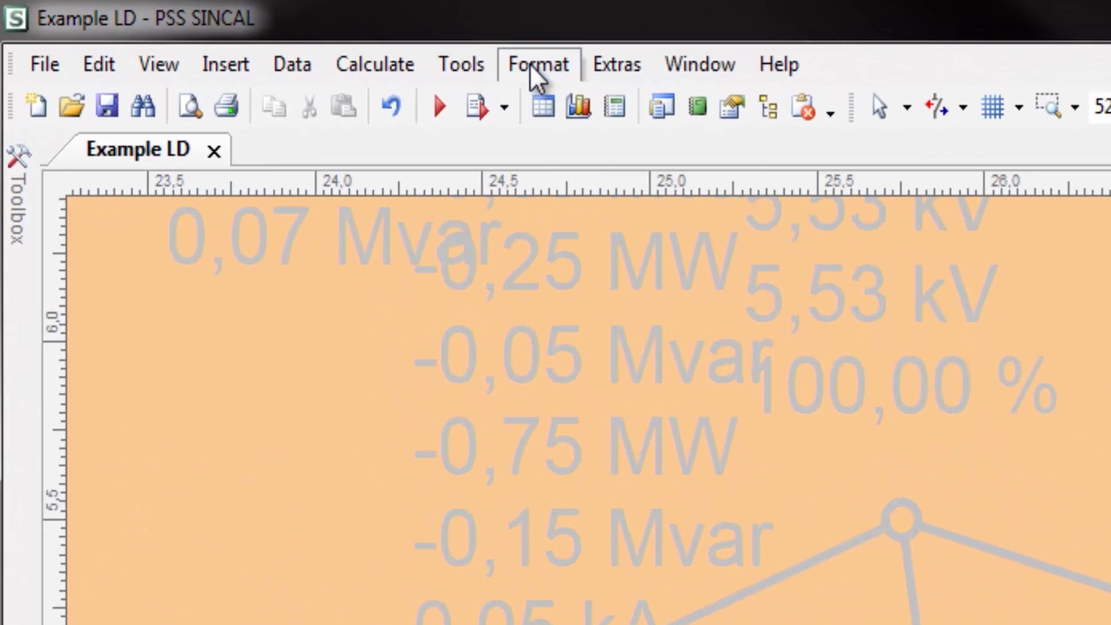
# Step: Turn on Show Connection Type in the Format View options and check the branch marks
pyautogui.click(532, 69)
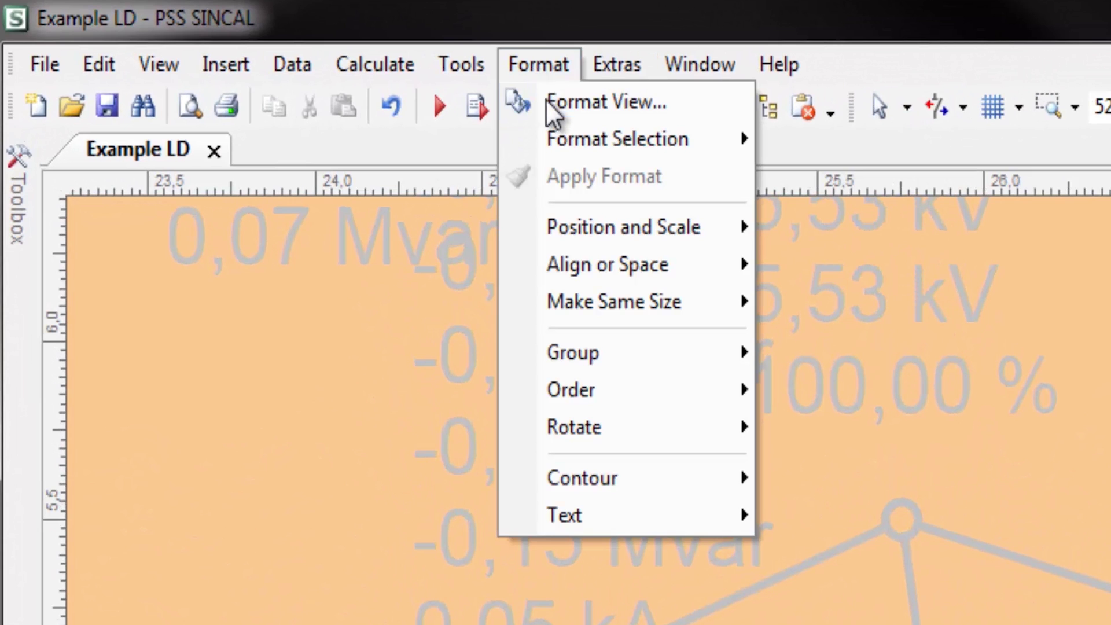
pyautogui.click(552, 107)
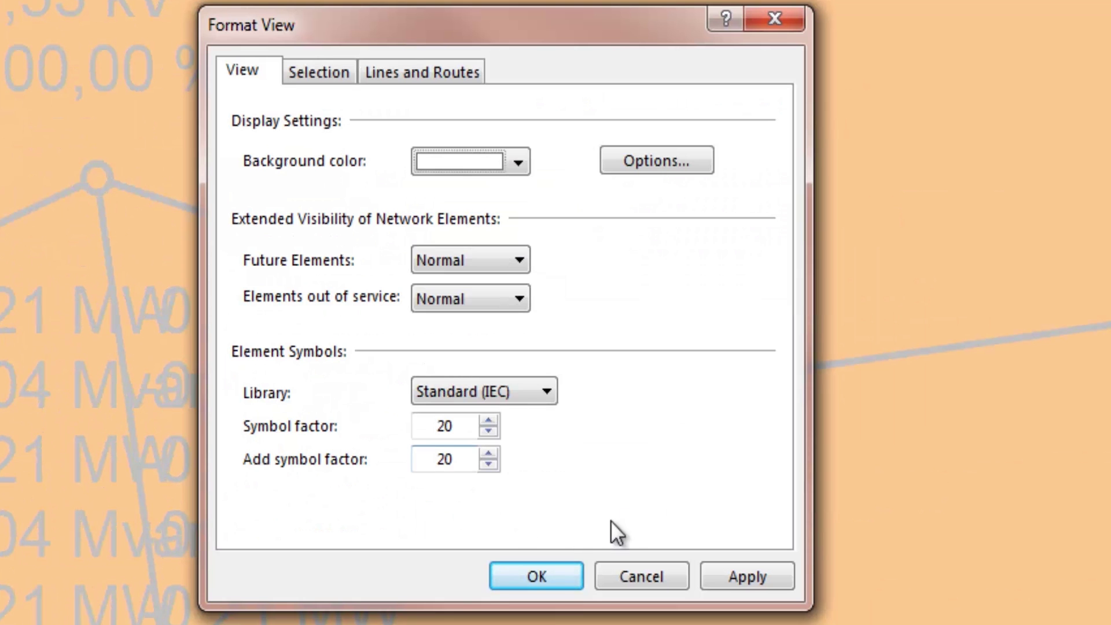
pyautogui.click(656, 161)
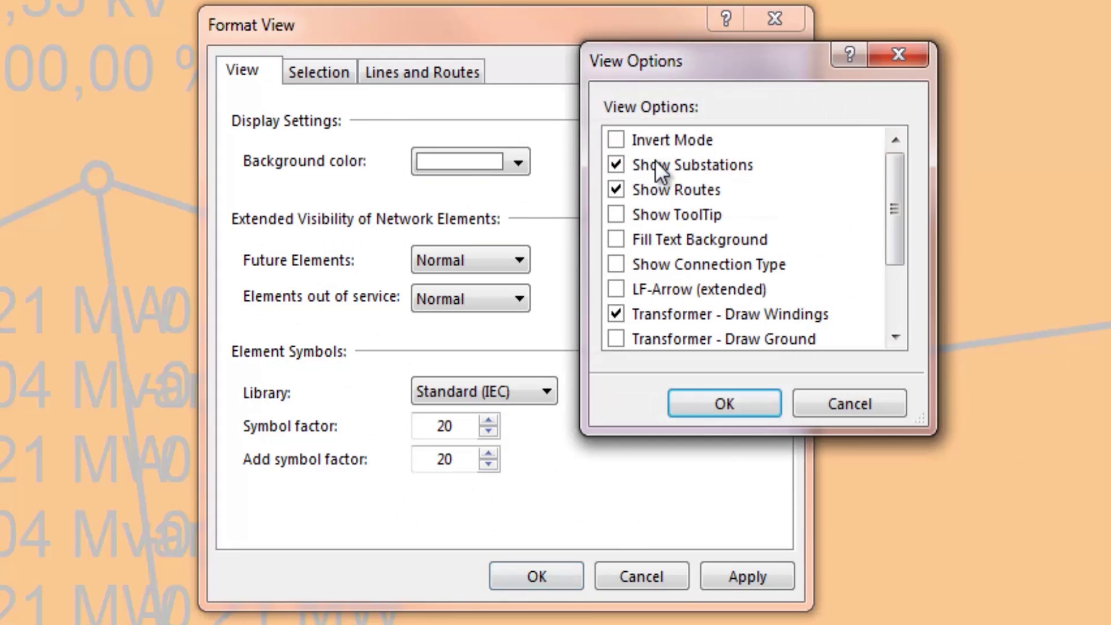
pyautogui.click(616, 264)
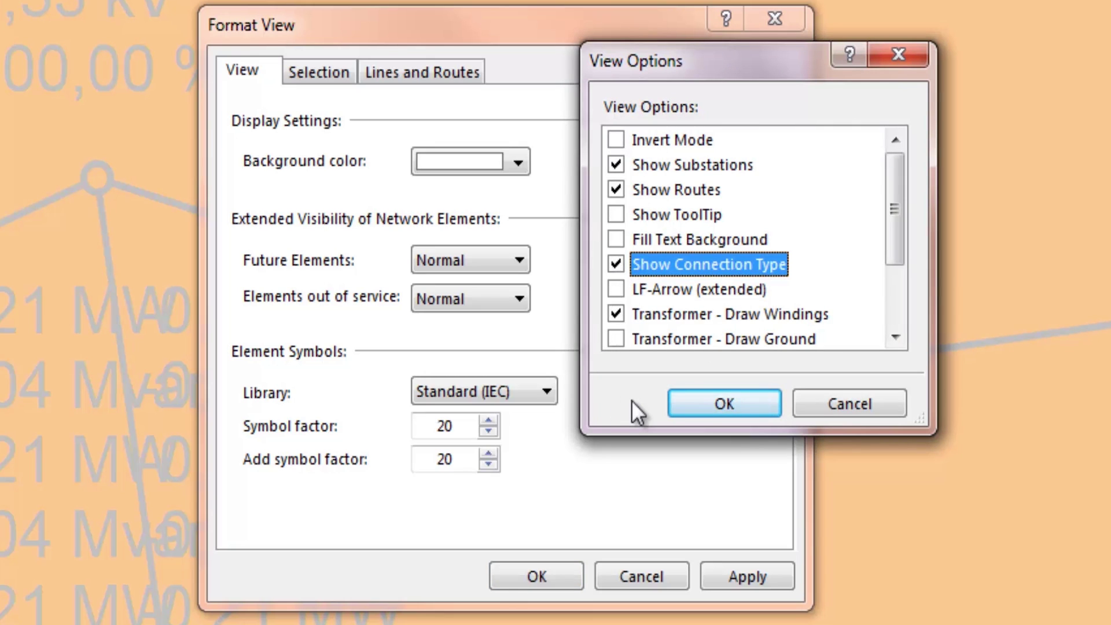
pyautogui.click(704, 399)
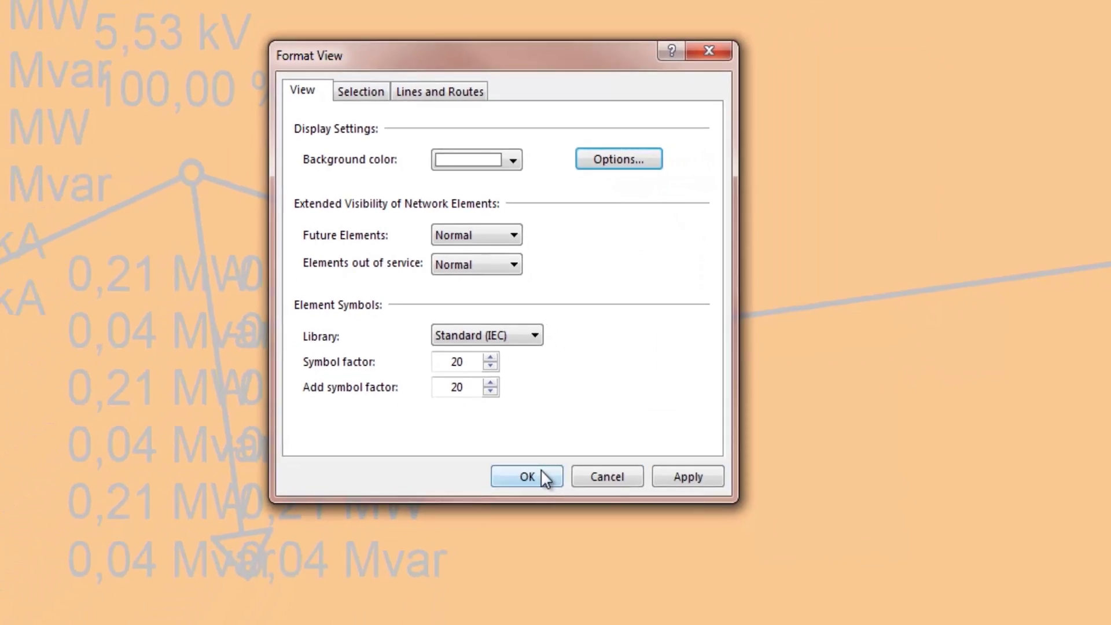
pyautogui.click(536, 576)
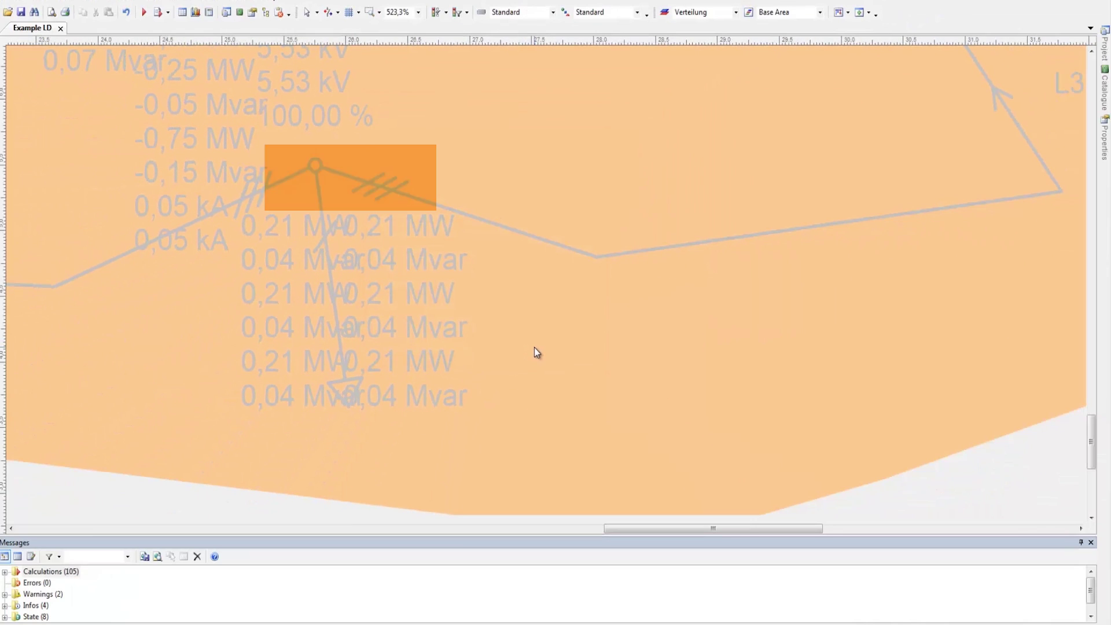
pyautogui.scroll(-8, 534, 348)
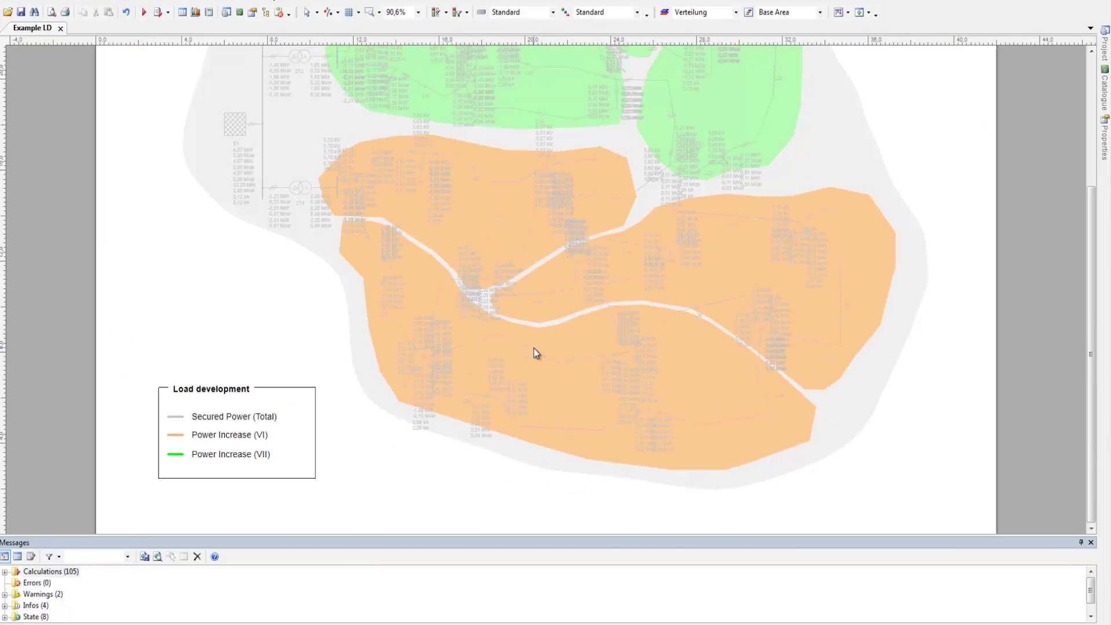
pyautogui.scroll(-2, 534, 349)
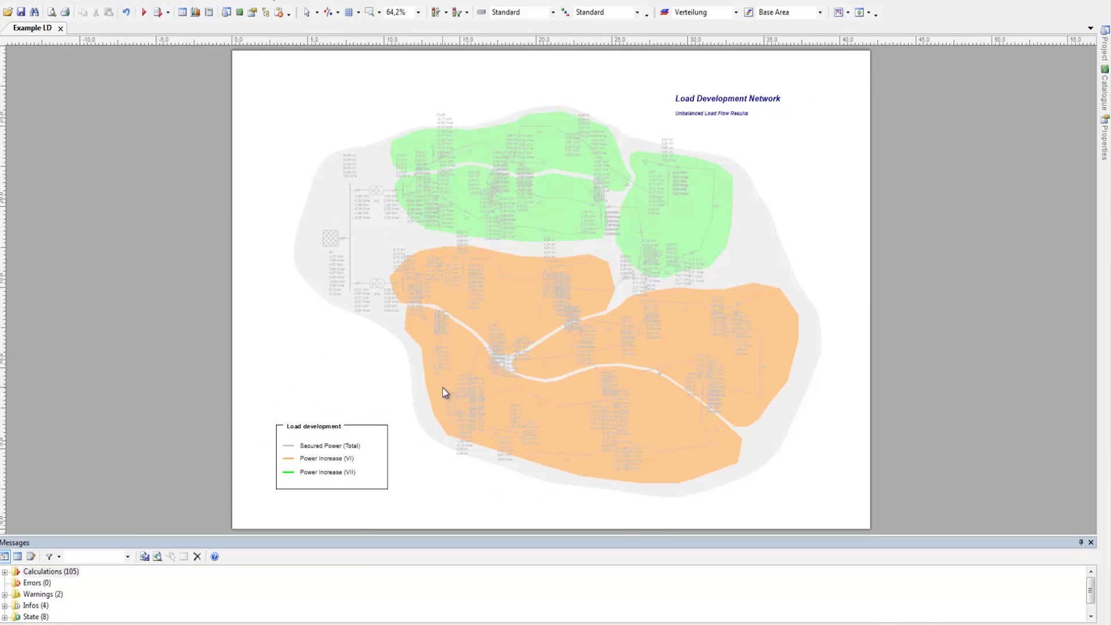
pyautogui.scroll(3, 418, 392)
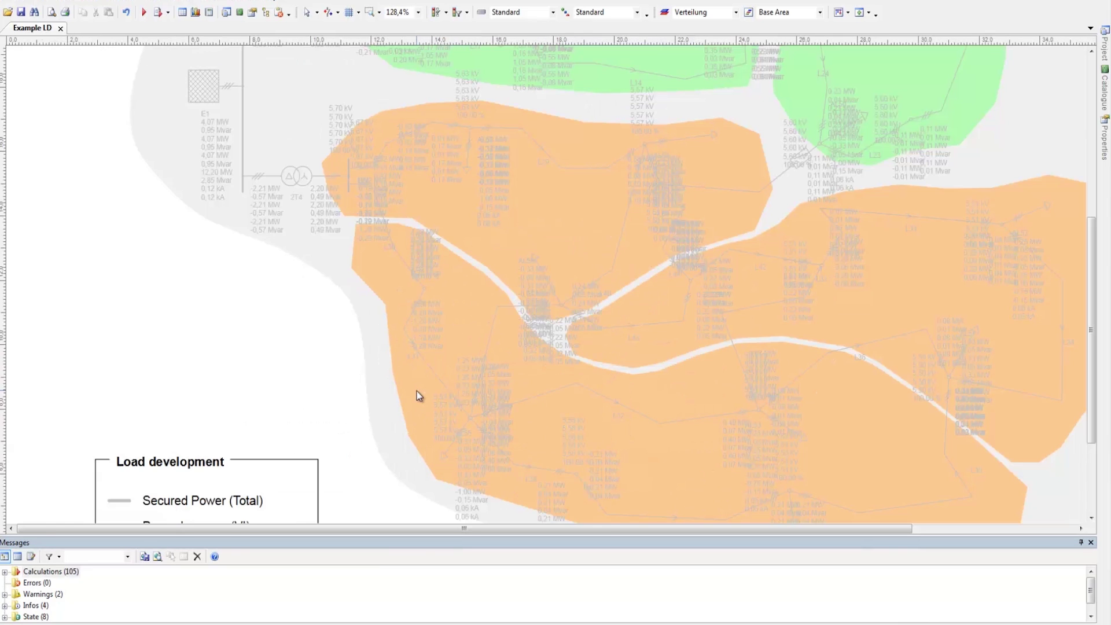
# Step: Enable Zero-Phase Sequence in transformer 2T4's Basic Data
pyautogui.doubleClick(281, 209)
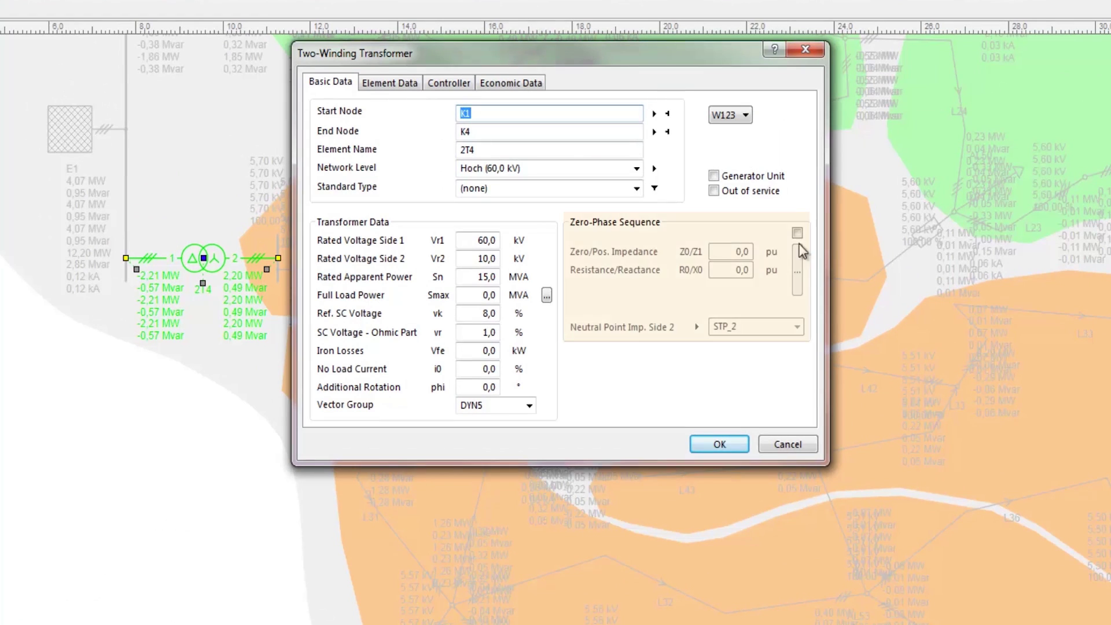
pyautogui.click(798, 232)
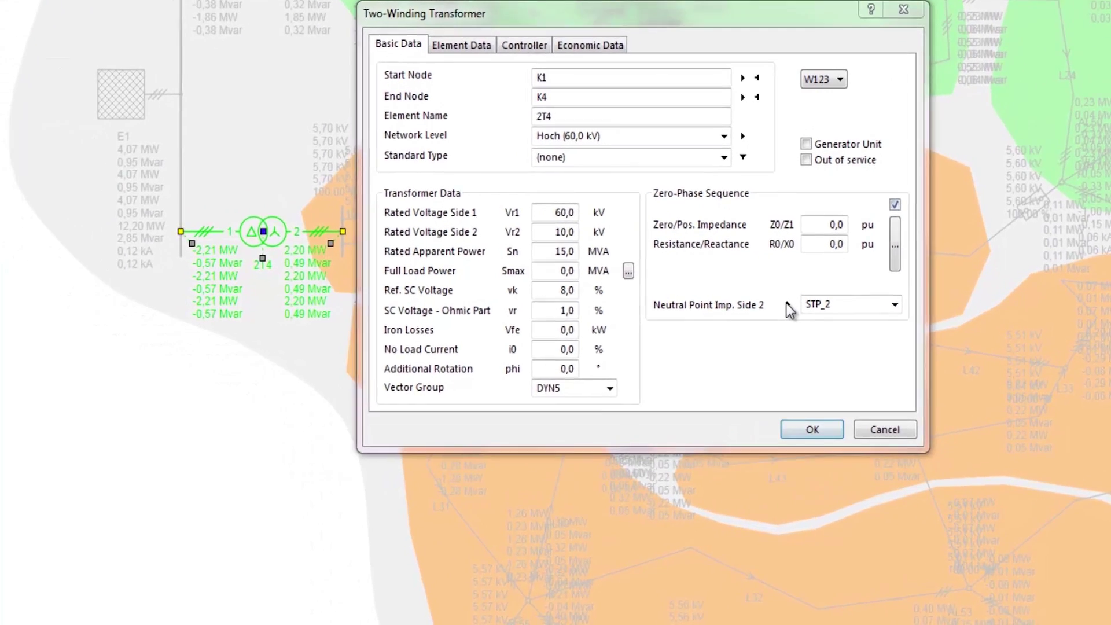
# Step: Show neutral point impedance STP_2 of transformer 2T4: operating state On, RE and XE 0,0 Ohm
pyautogui.click(724, 320)
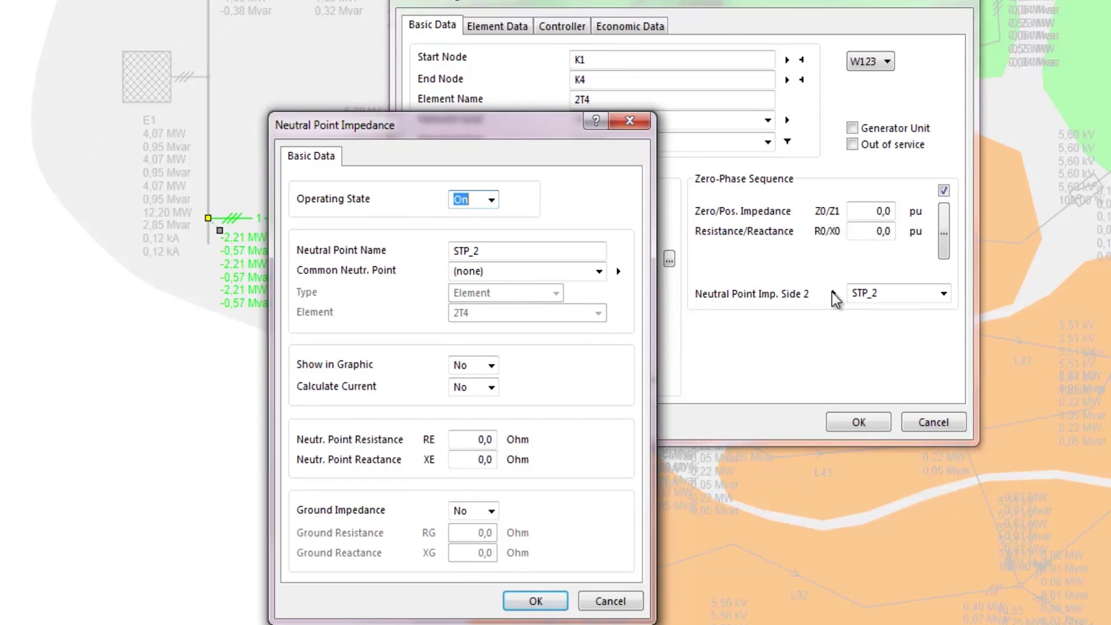